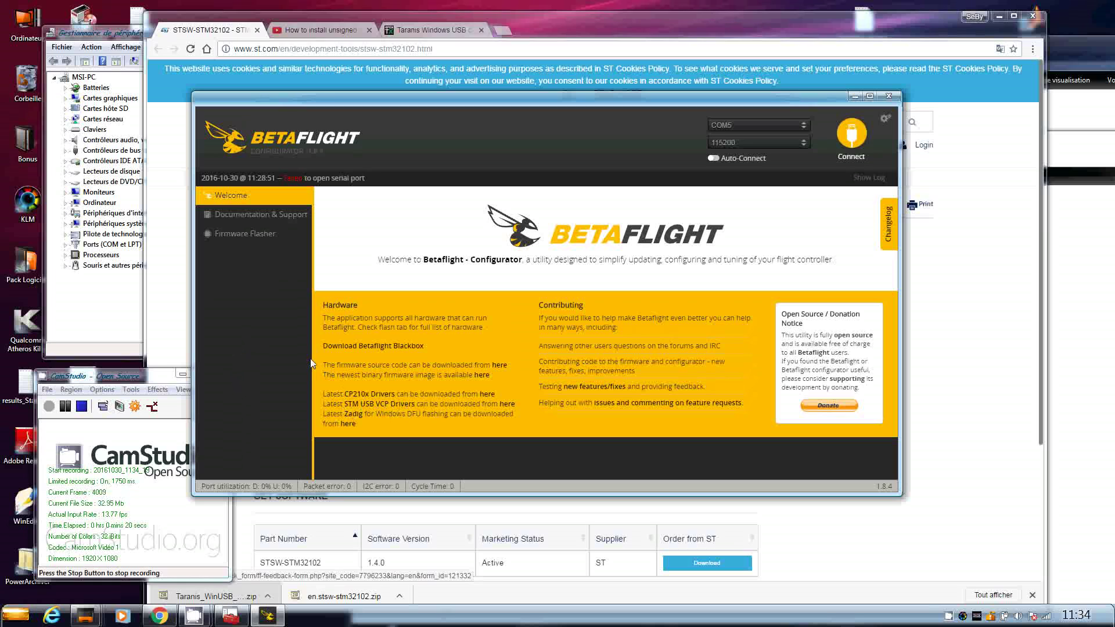
# - Confirm in Device Manager that the board is the STMicroelectronics Virtual COM Port on COM5
pyautogui.click(175, 150)
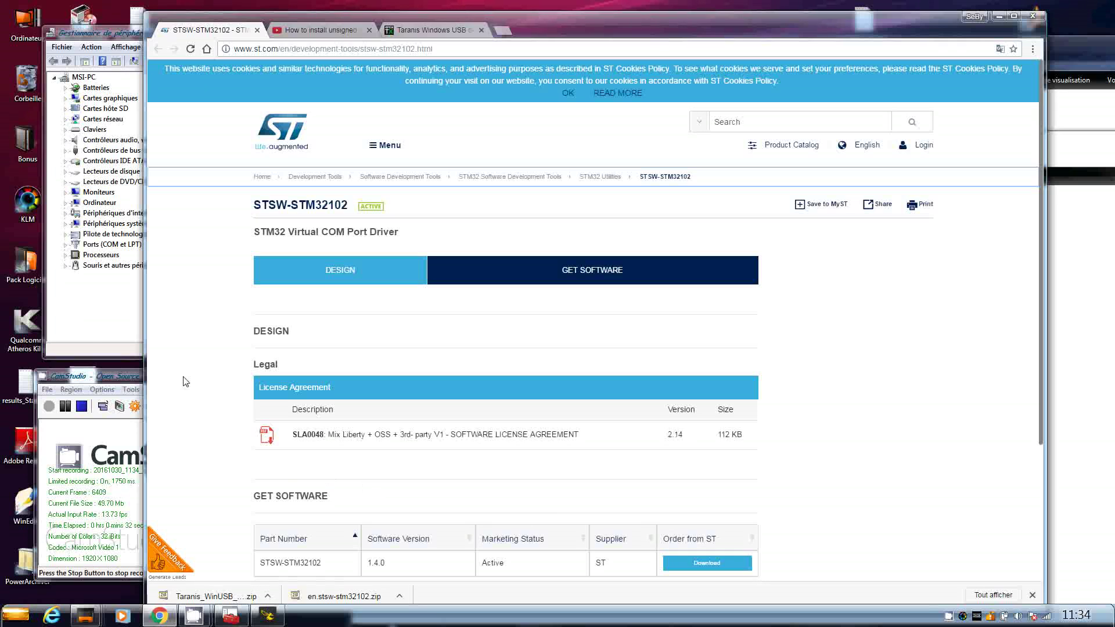
pyautogui.click(96, 332)
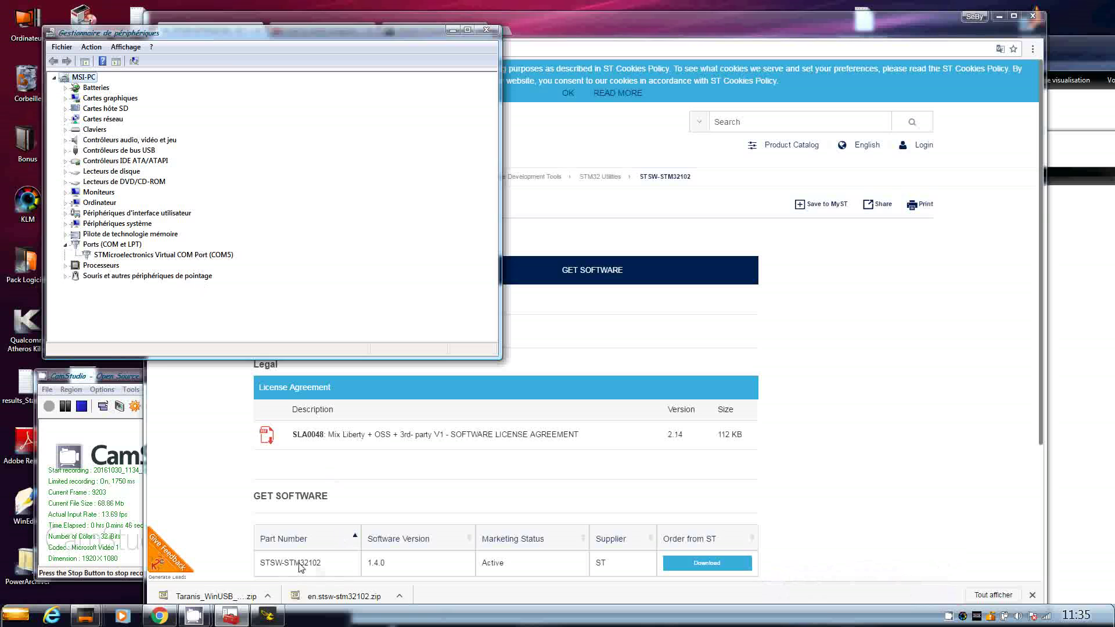
pyautogui.click(267, 616)
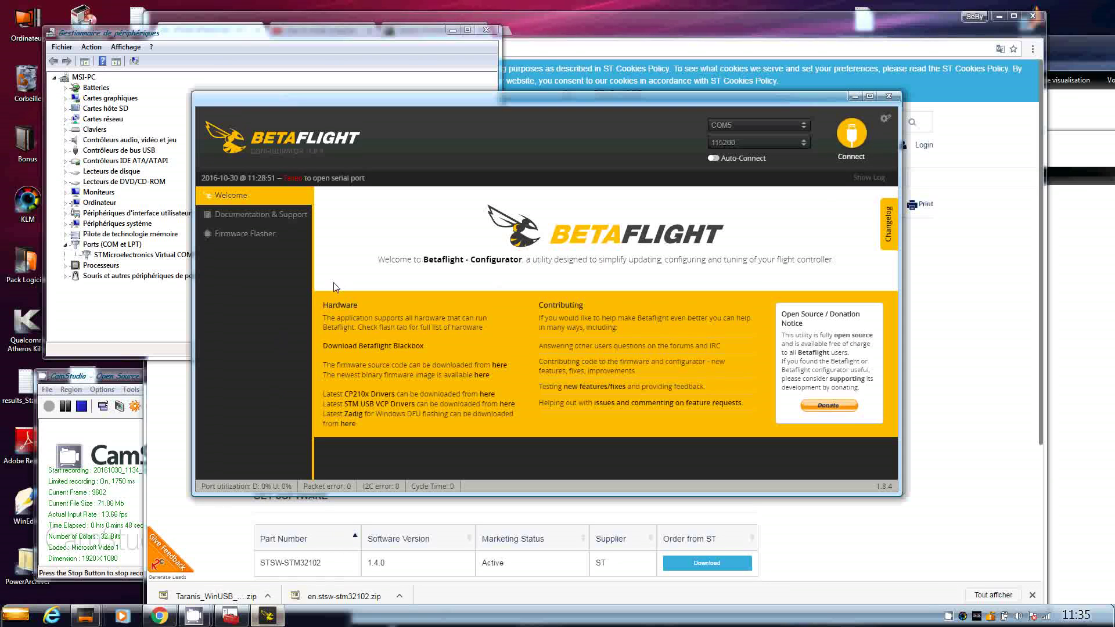
pyautogui.click(593, 26)
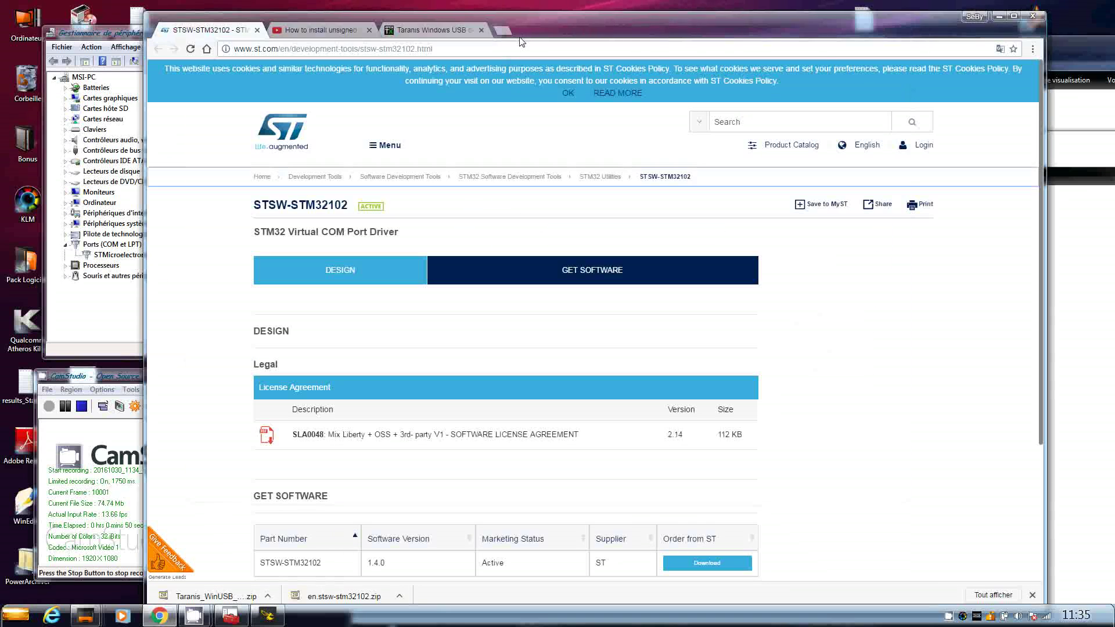
# - Launch Cleanflight from chrome://apps, connect it to the board, then close it
pyautogui.click(503, 32)
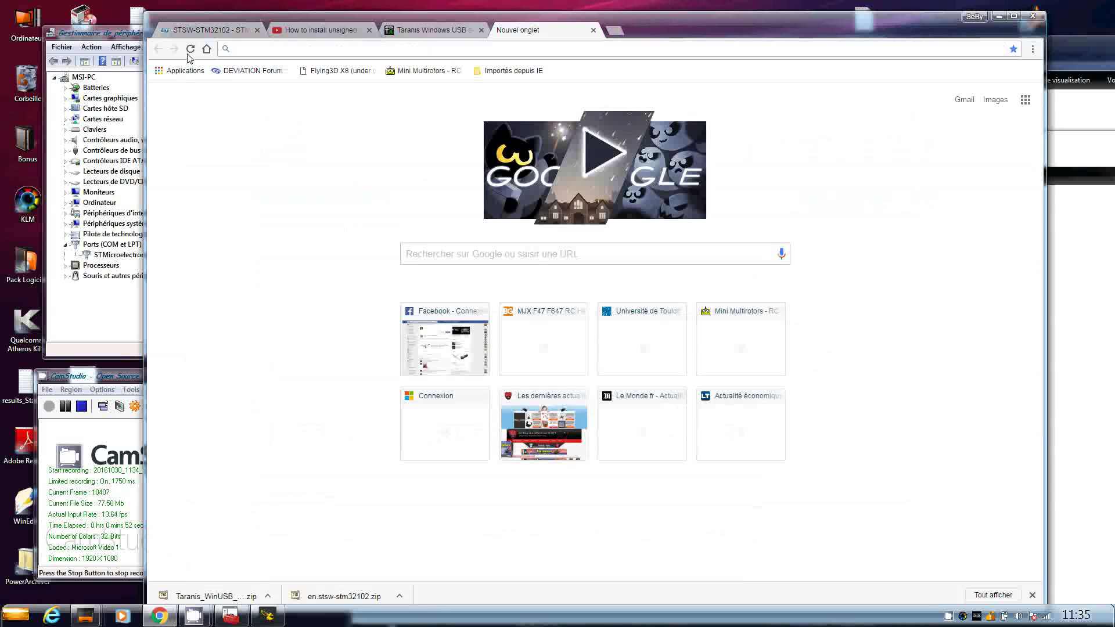
pyautogui.click(177, 72)
pyautogui.click(570, 308)
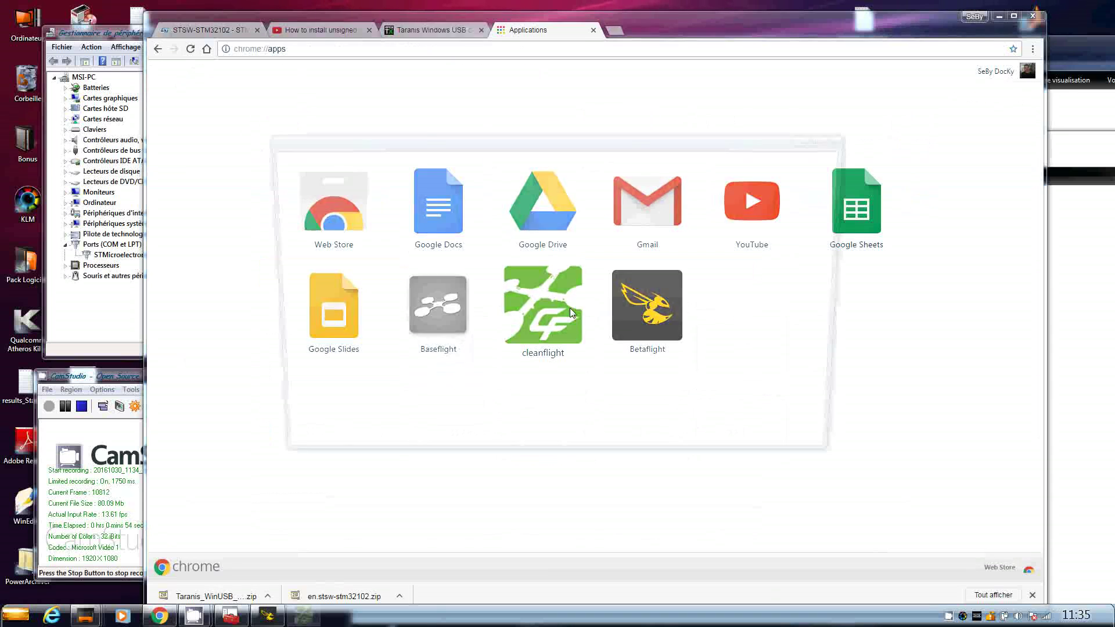
pyautogui.click(820, 175)
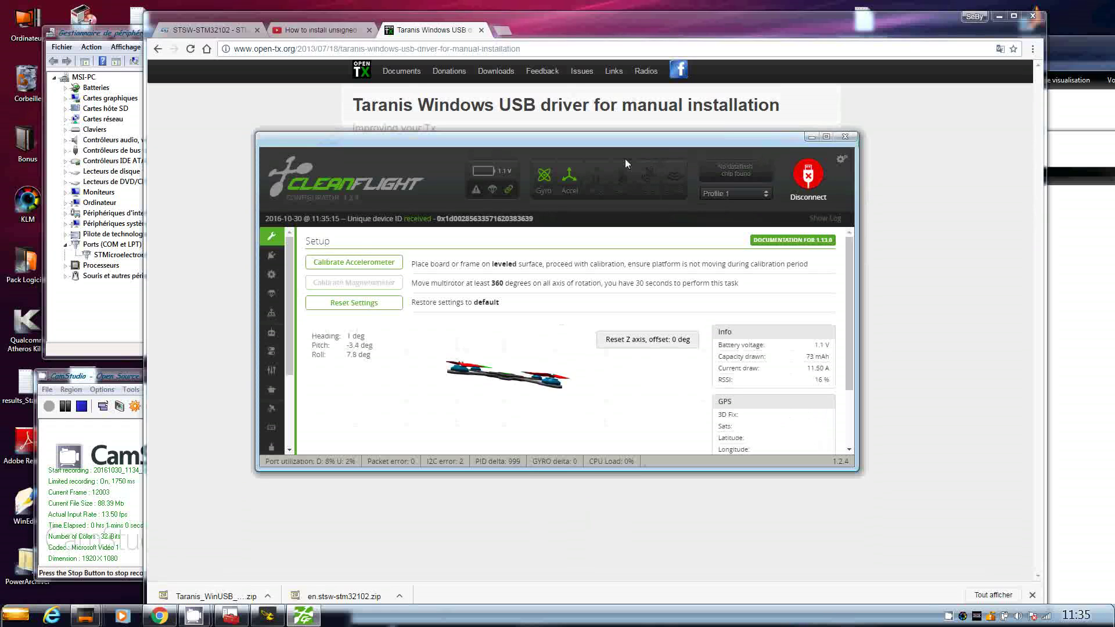
pyautogui.click(845, 137)
# - Connect Betaflight on COM5, dismiss the non-Betaflight firmware warning, then disconnect
pyautogui.click(268, 615)
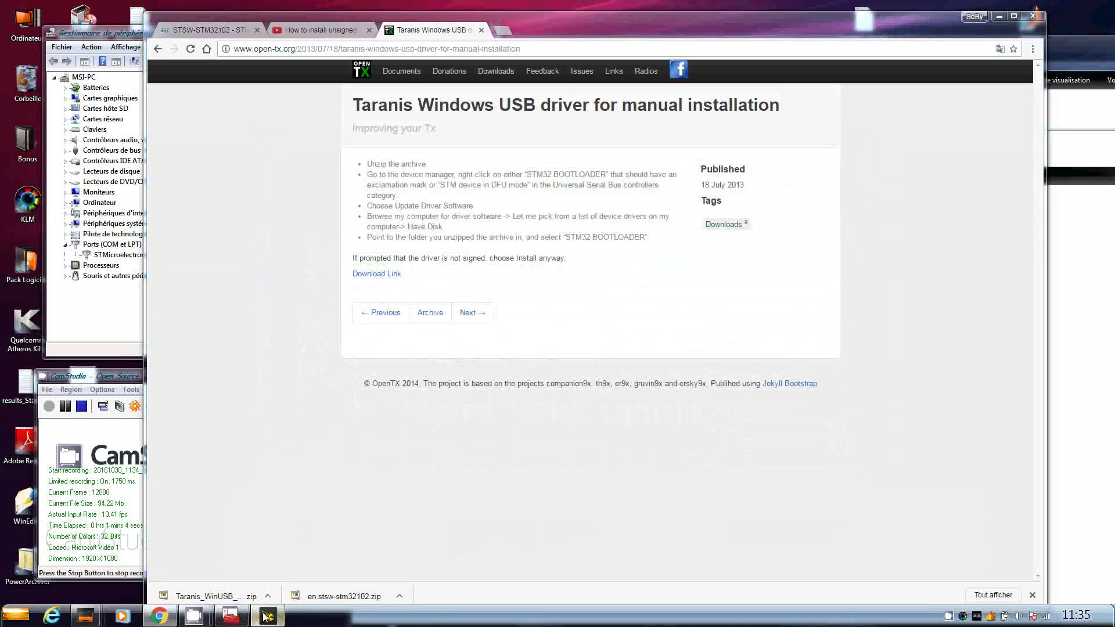
pyautogui.click(851, 138)
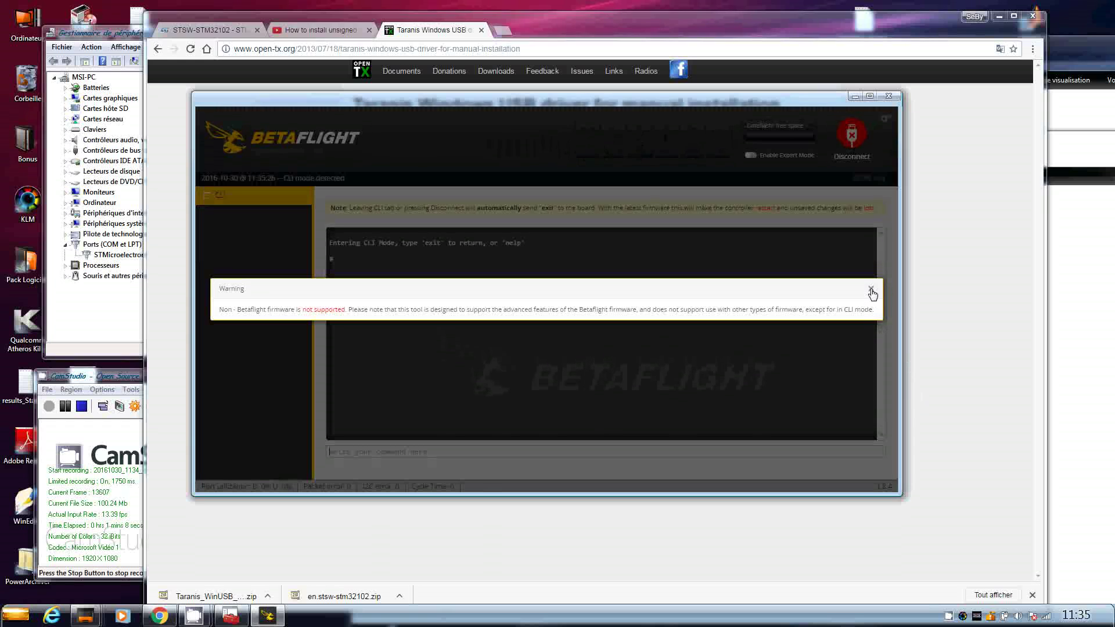
pyautogui.click(870, 289)
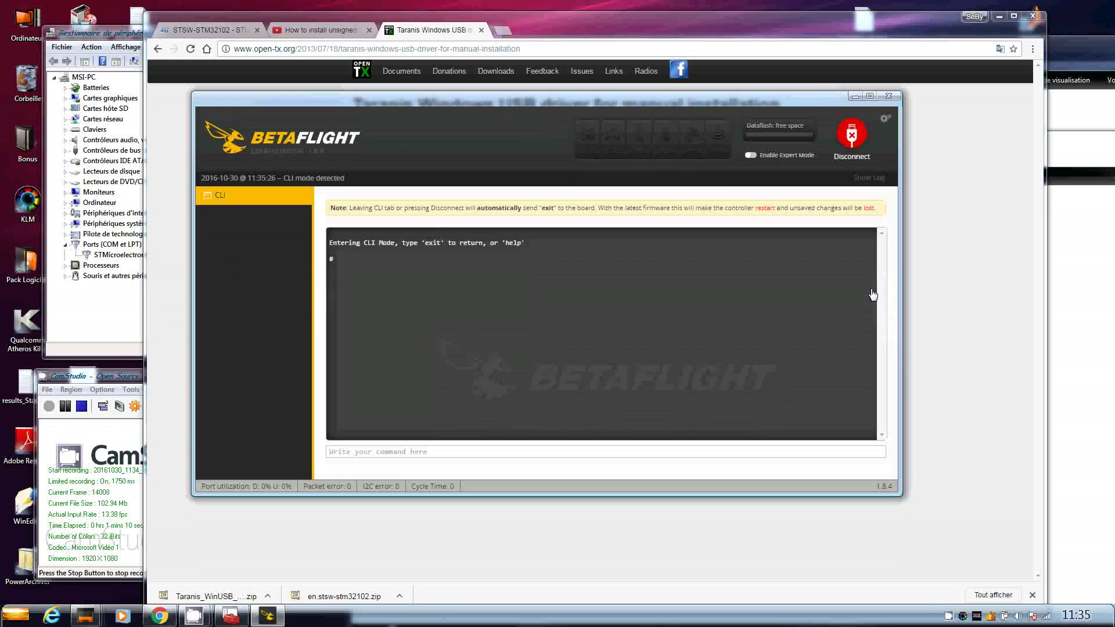
pyautogui.click(849, 148)
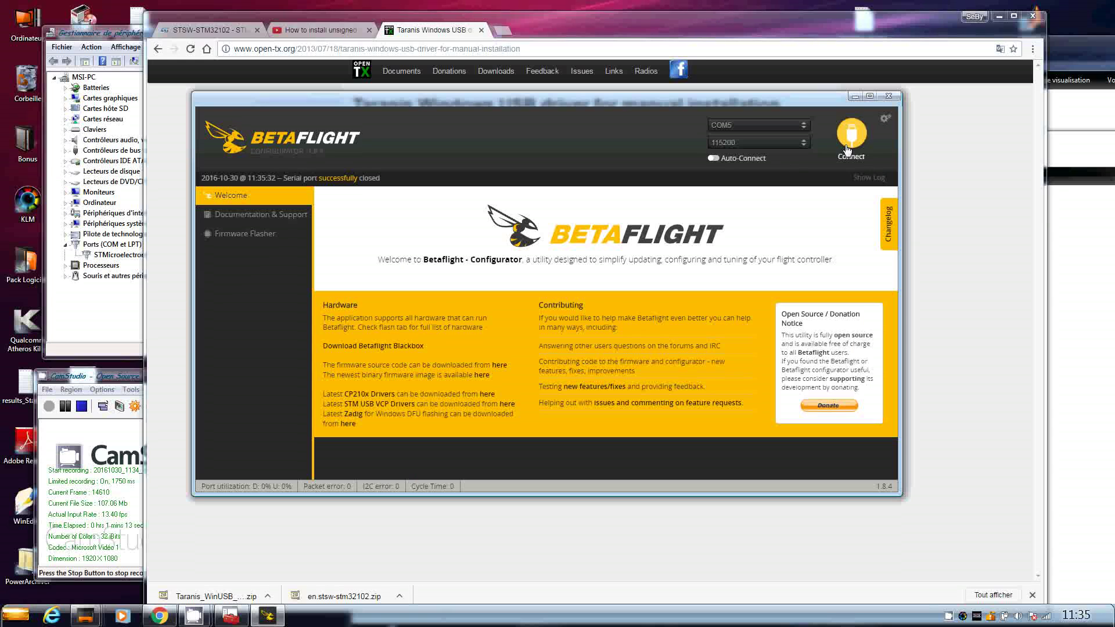
# - Load the online Betaflight 3.0.1 SPRACINGF3EVO firmware in the Firmware Flasher and start flashing
pyautogui.click(268, 238)
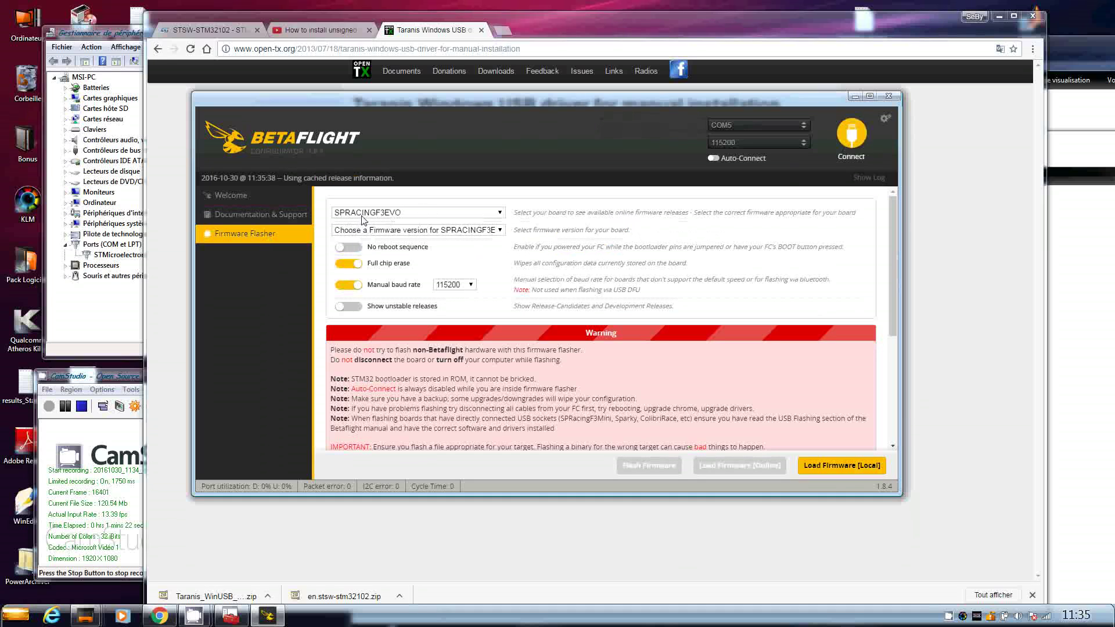
pyautogui.click(423, 232)
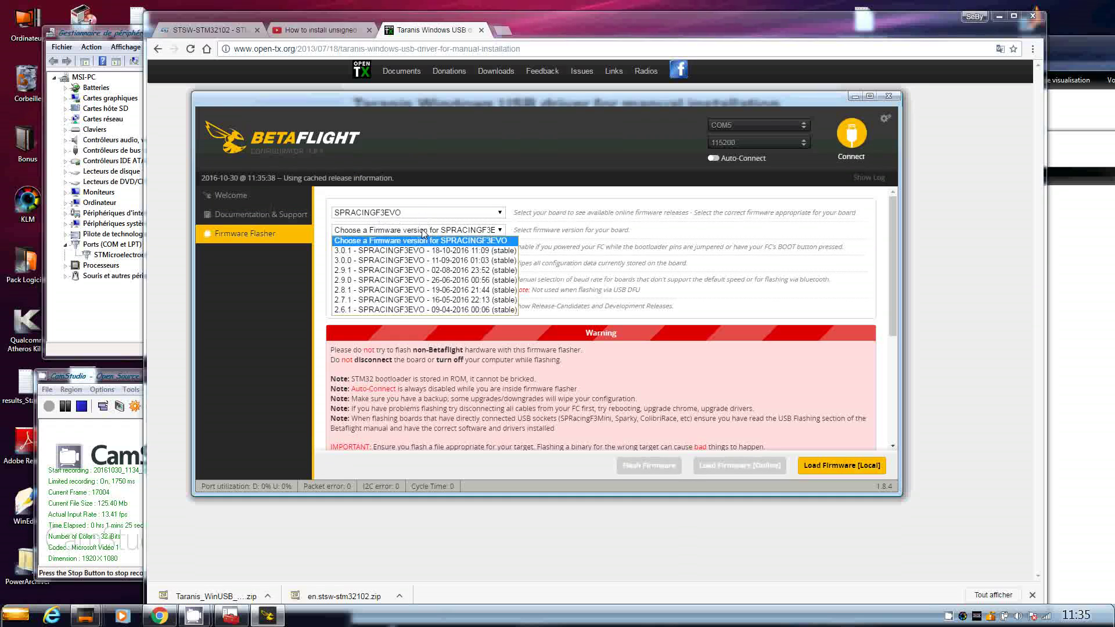
pyautogui.click(392, 251)
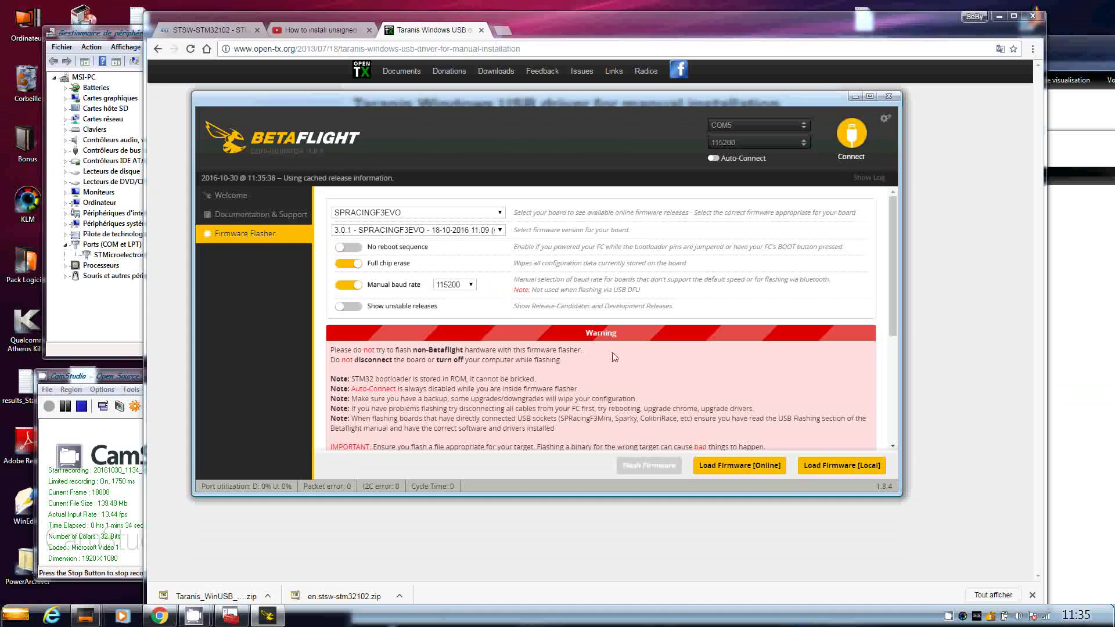
pyautogui.click(720, 466)
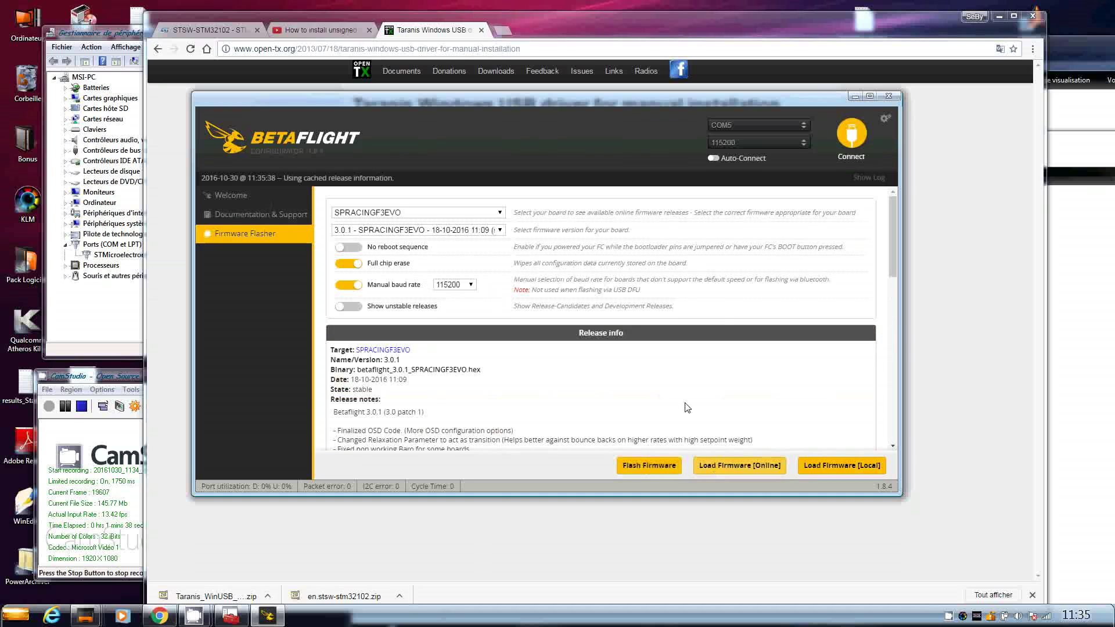
pyautogui.click(649, 466)
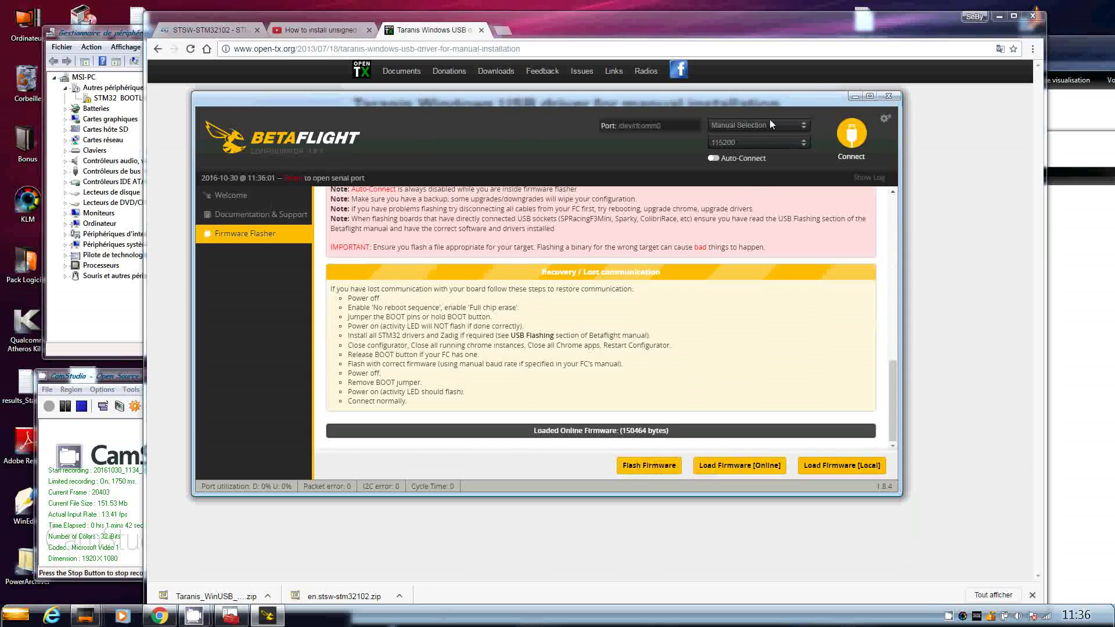
# - Verify the board shows as STM32 BOOTLOADER, then download the Taranis WinUSB driver zip from OpenTX
pyautogui.click(115, 341)
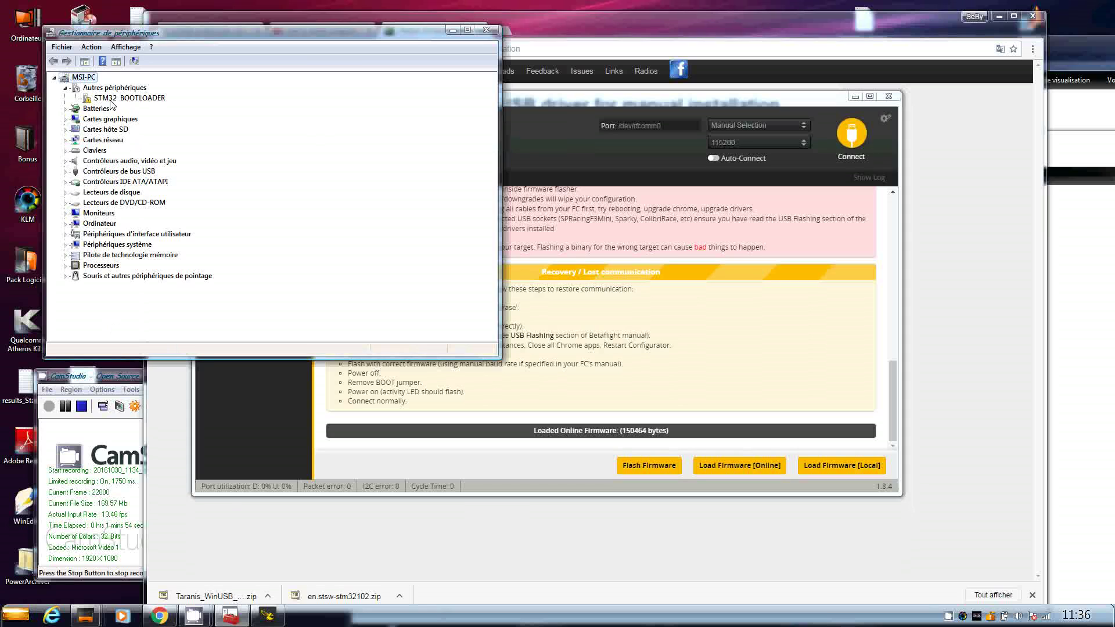
pyautogui.click(564, 42)
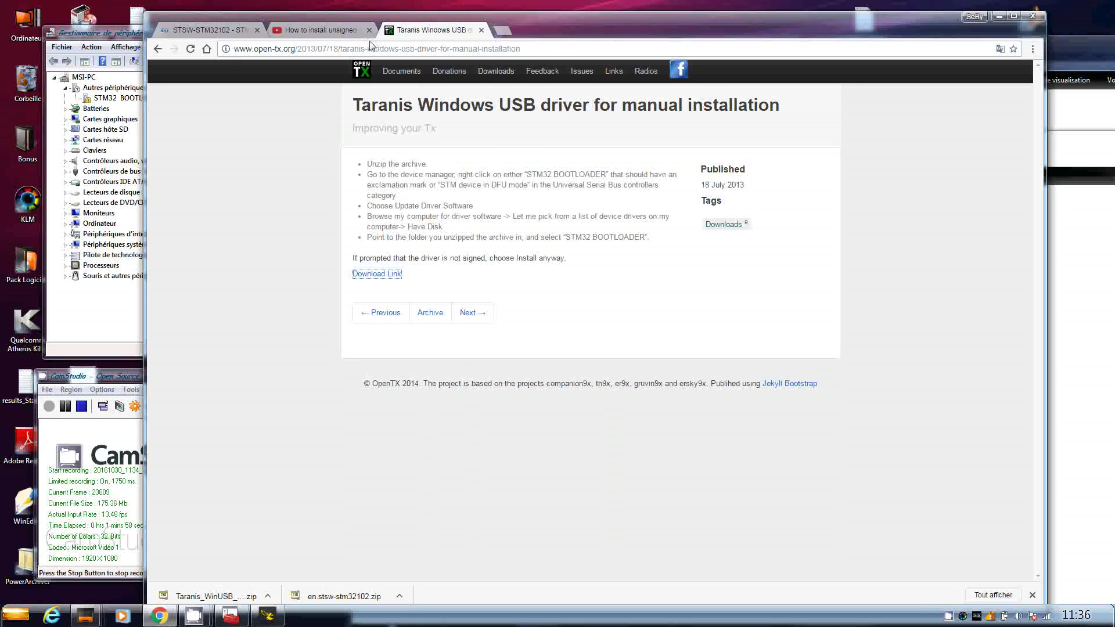
pyautogui.click(373, 280)
# - Extract Taranis_WinUSB_driver.zip in Téléchargements into a Taranis_WinUSB_driver folder
pyautogui.moveTo(85, 617)
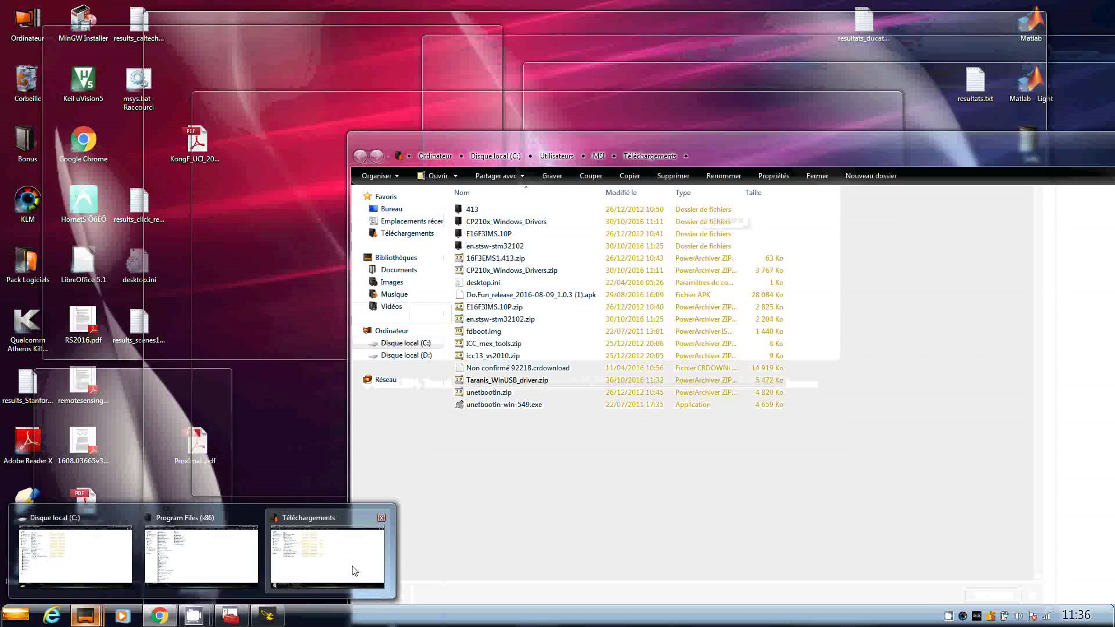
pyautogui.click(363, 565)
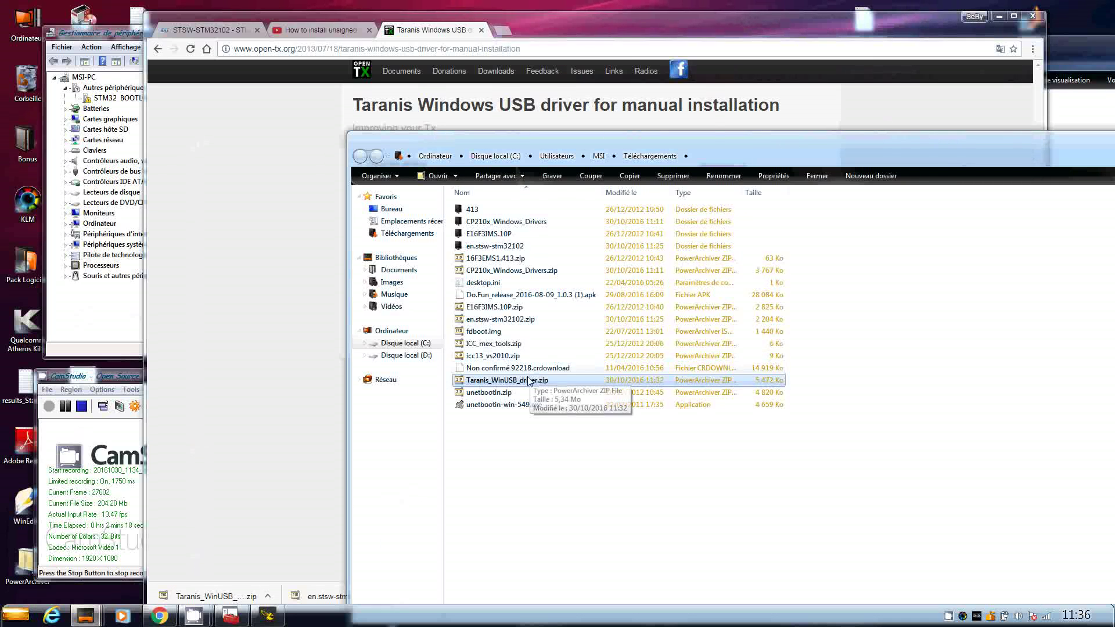
pyautogui.rightClick(530, 382)
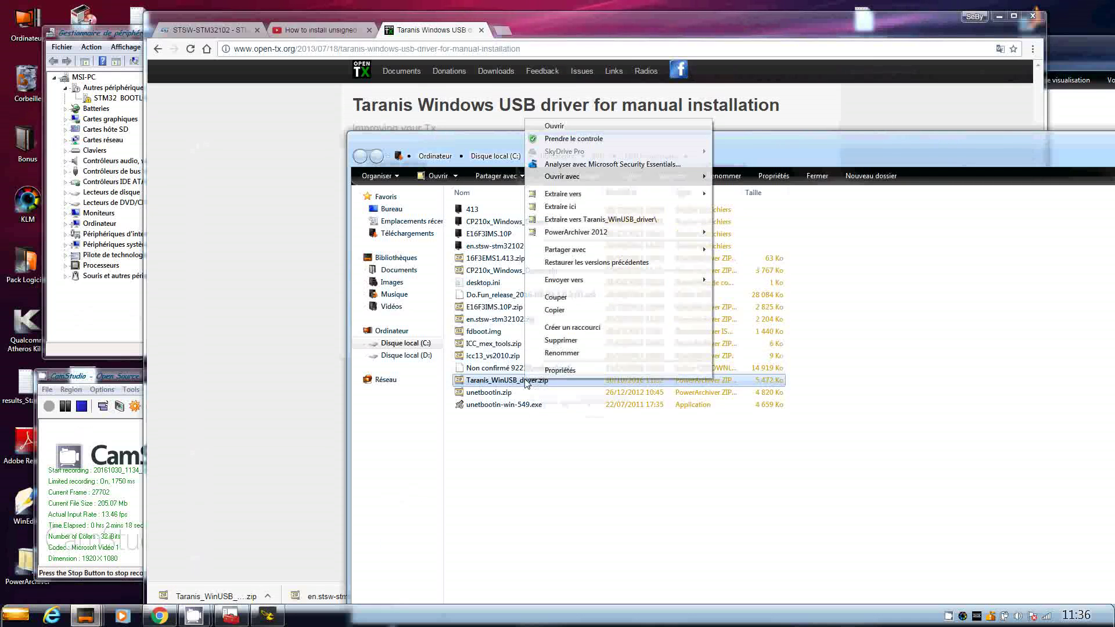
pyautogui.click(593, 220)
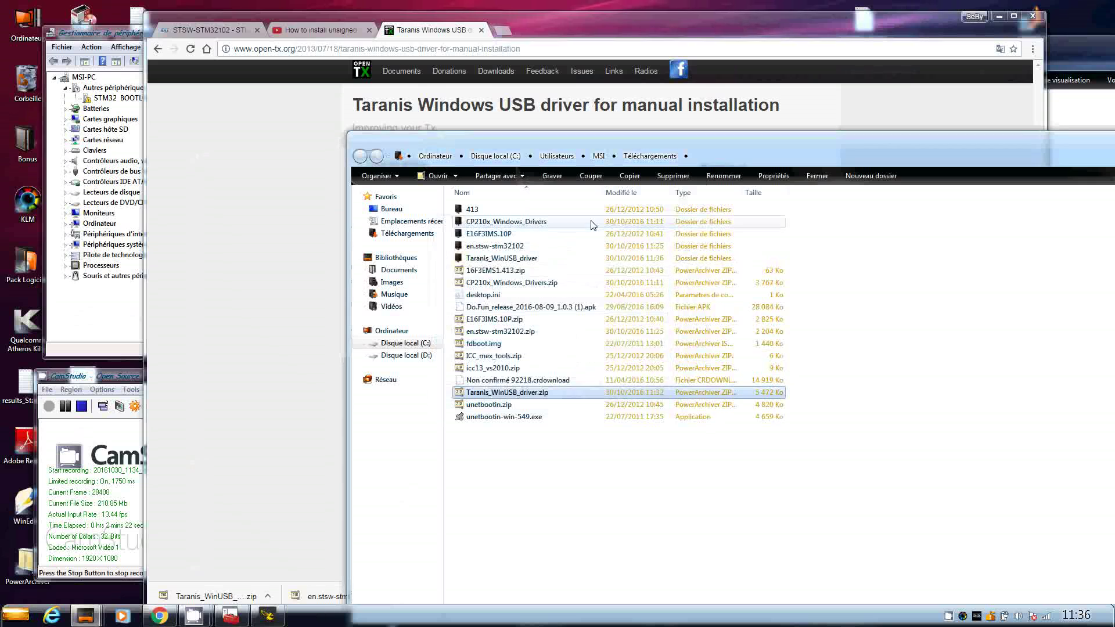
# - Browse into the nested Taranis_WinUSB_driver folder holding the installers and STM32_BOOTLOADER.inf
pyautogui.click(511, 263)
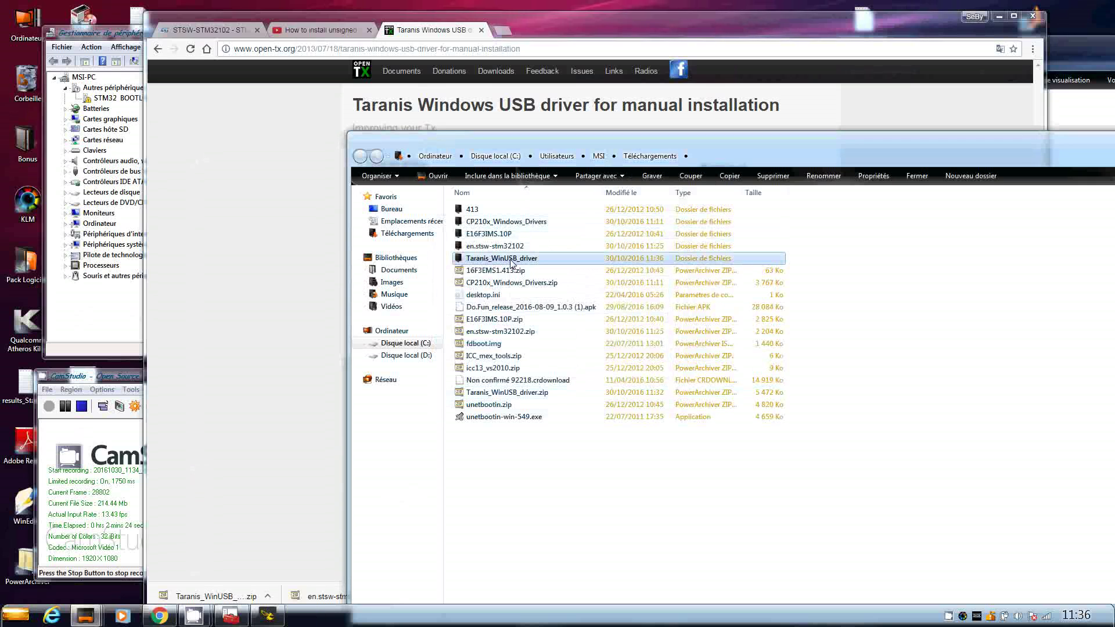
pyautogui.keyDown('ctrl'); pyautogui.click(517, 264); pyautogui.keyUp('ctrl')
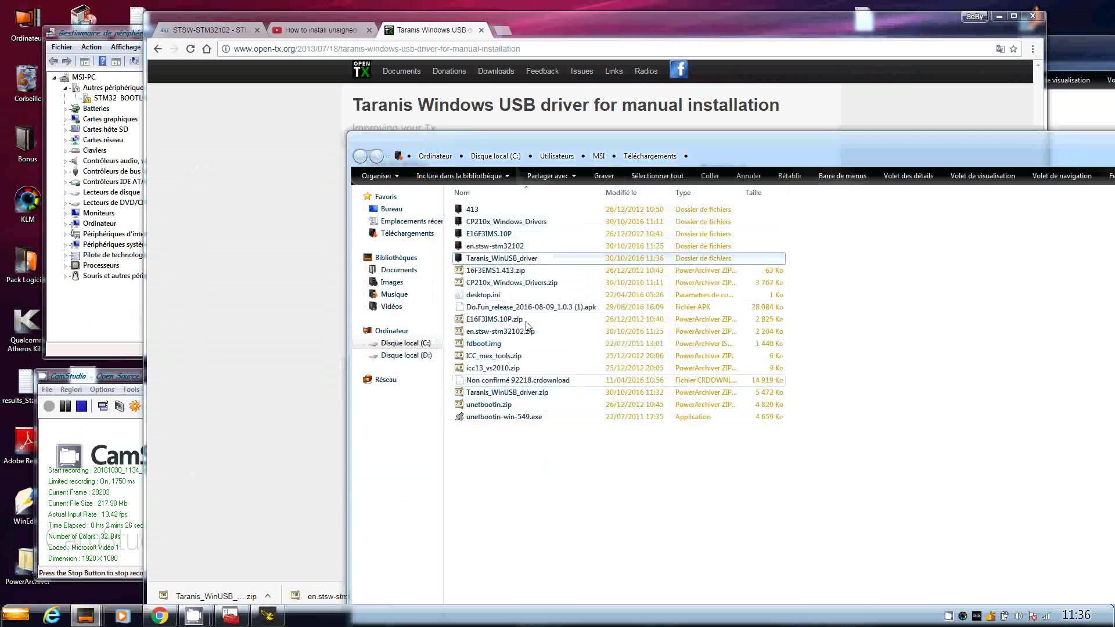
pyautogui.doubleClick(517, 263)
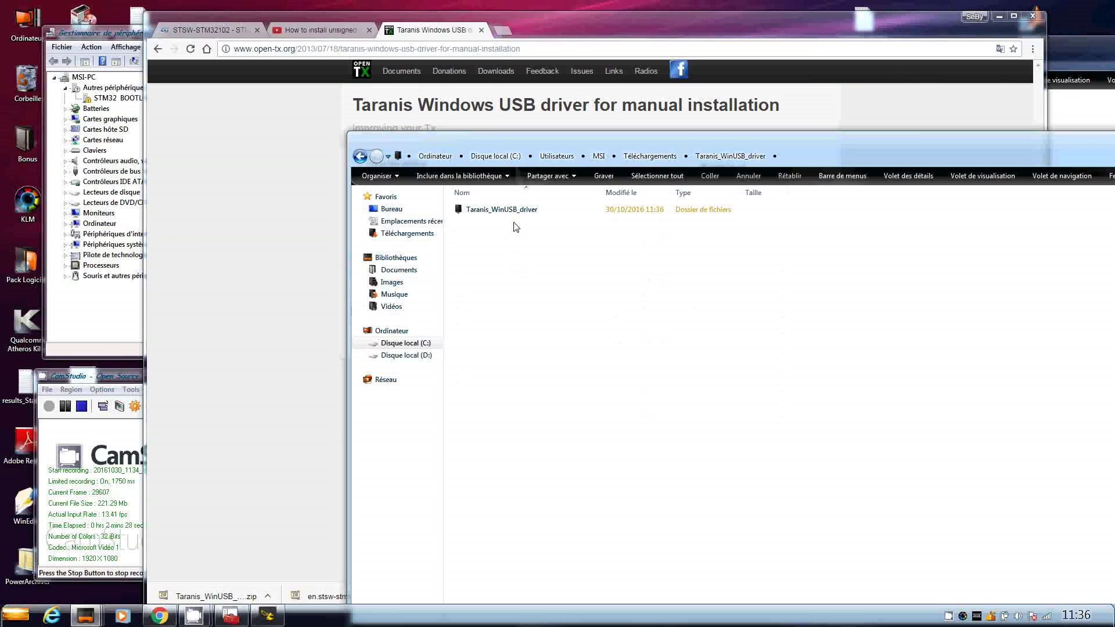
pyautogui.click(515, 214)
pyautogui.doubleClick(514, 214)
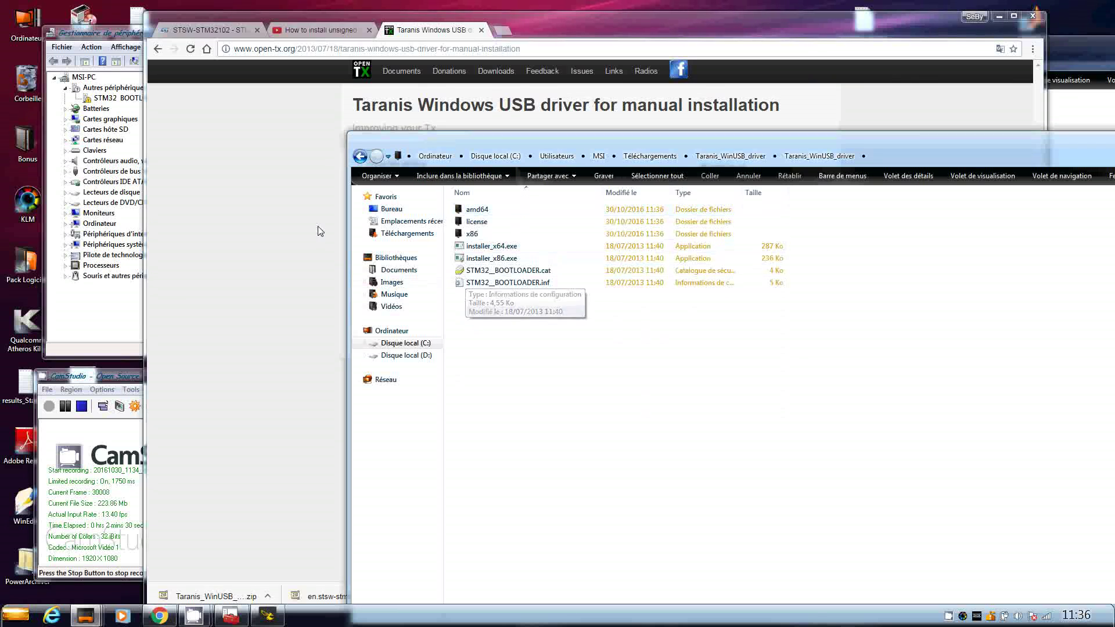
pyautogui.click(115, 324)
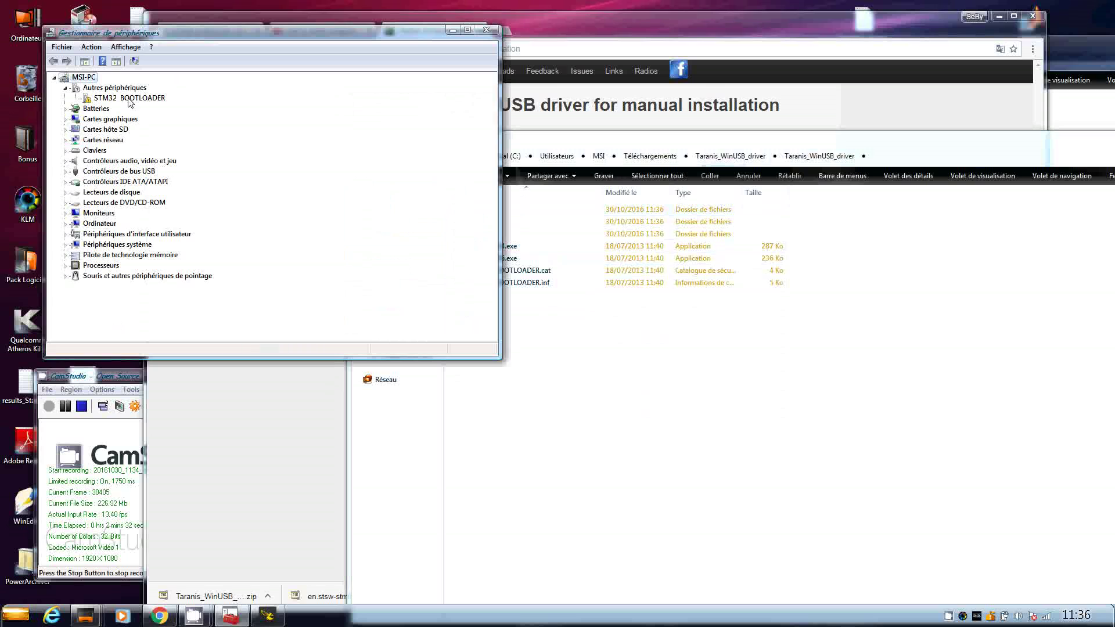
# - Watch the 'How to install unsigned drivers on Windows 10' YouTube tutorial up to 0:34
pyautogui.click(578, 48)
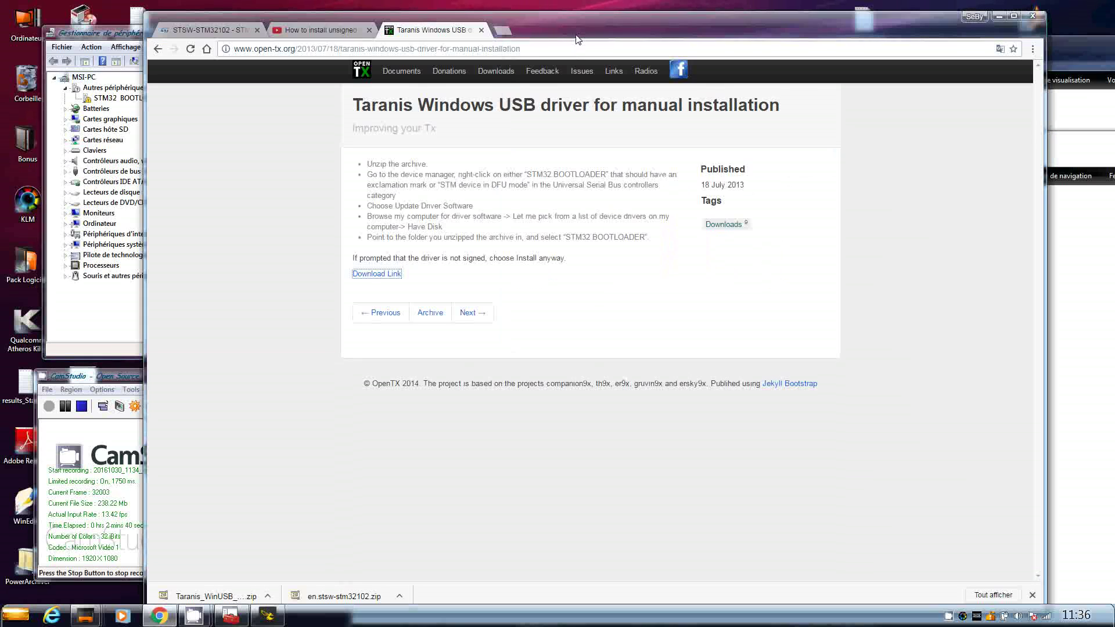
pyautogui.click(310, 29)
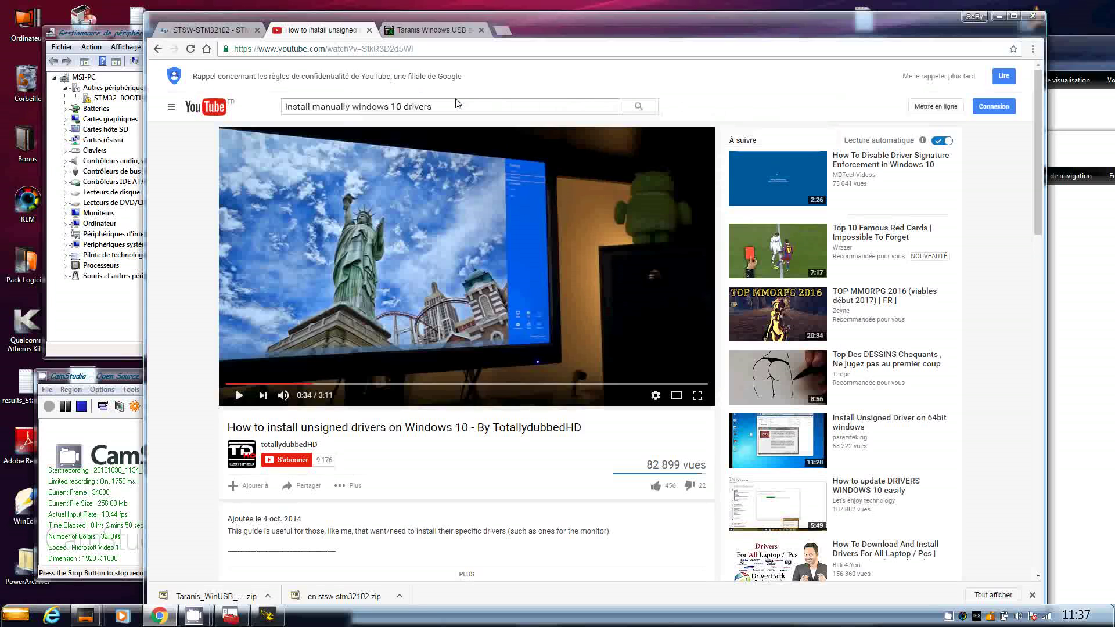
pyautogui.click(441, 52)
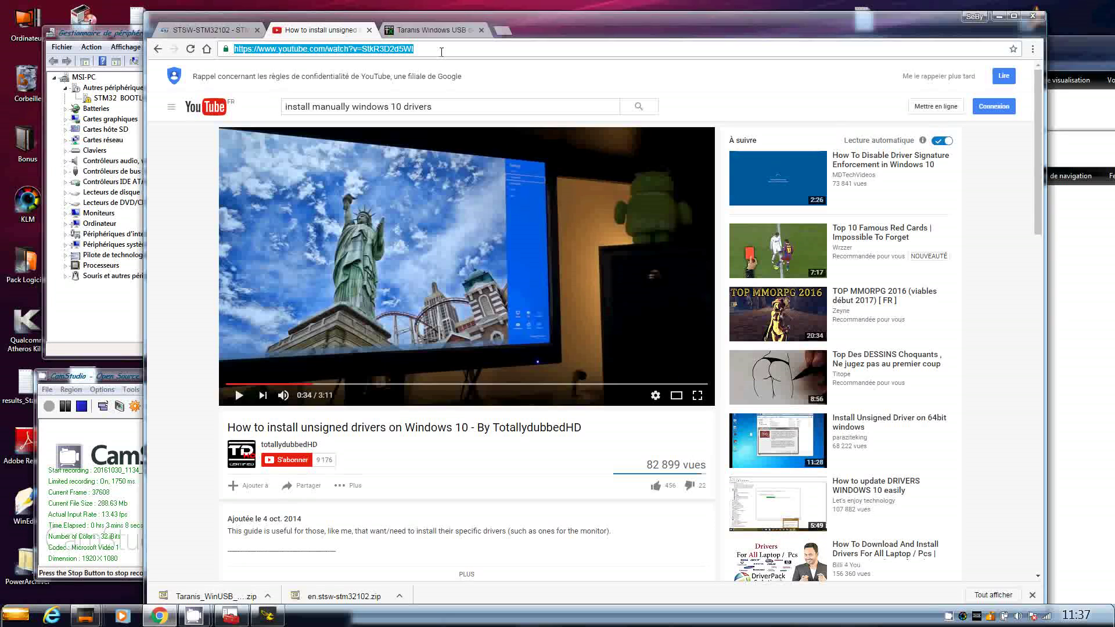
# - Start a driver update for STM32 BOOTLOADER, choosing to search this computer for drivers
pyautogui.click(121, 327)
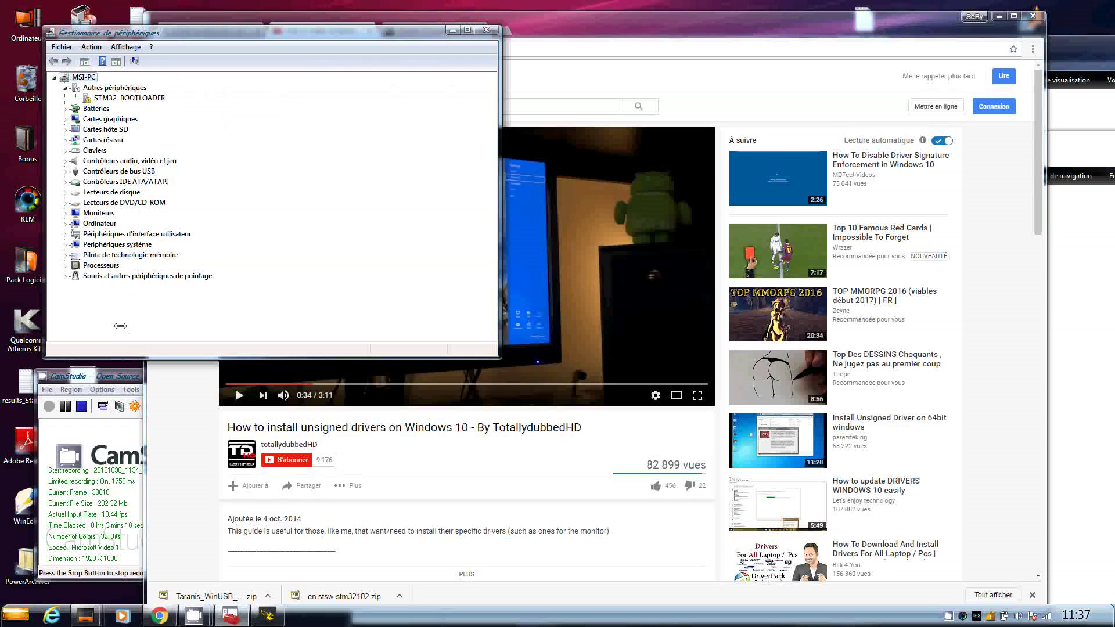
pyautogui.click(135, 98)
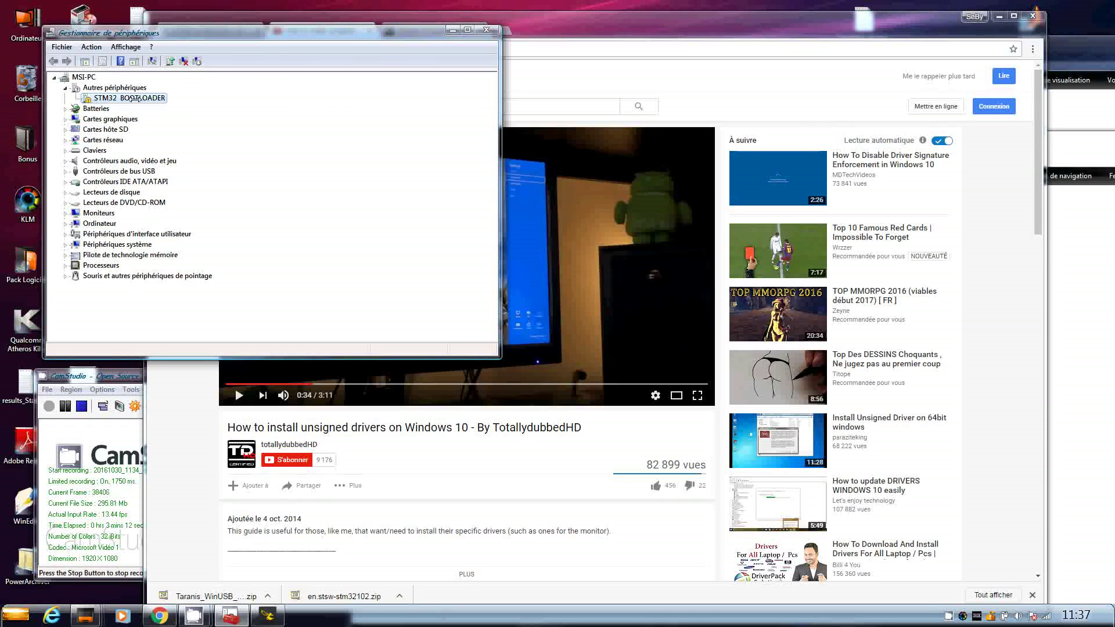
pyautogui.rightClick(135, 98)
pyautogui.click(157, 105)
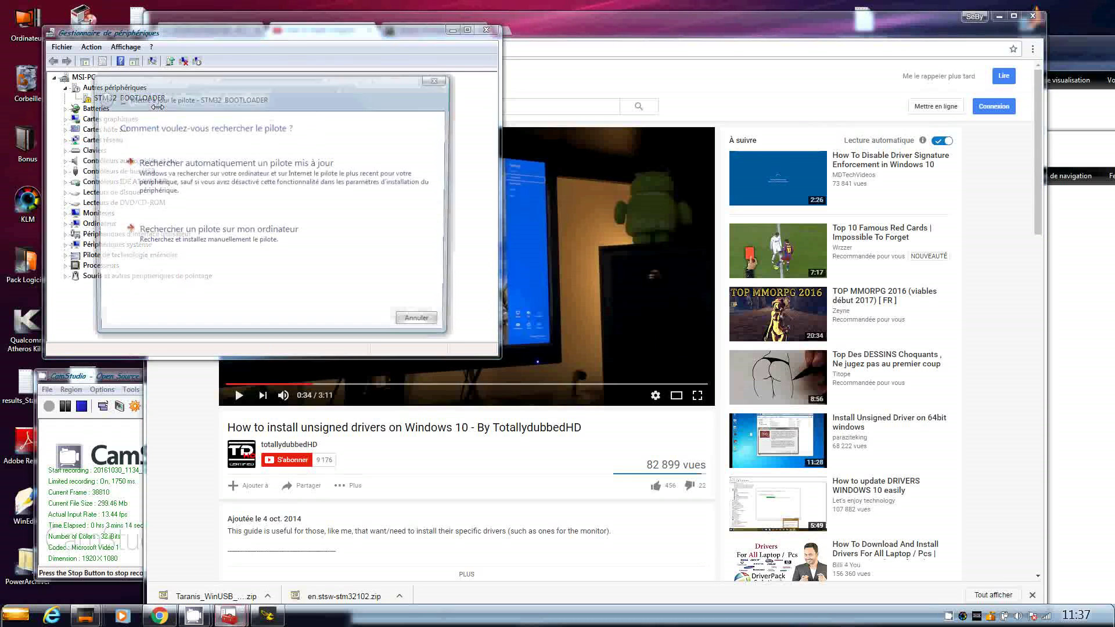
pyautogui.click(205, 236)
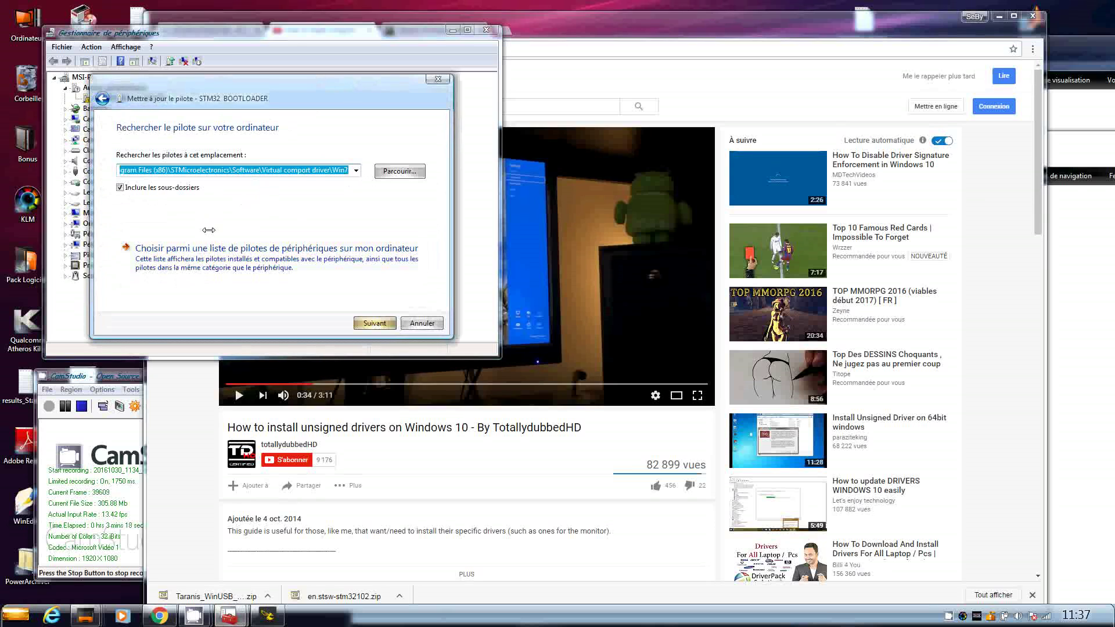
# - Set the driver search folder to Téléchargements\Taranis_WinUSB_driver\Taranis_WinUSB_driver
pyautogui.click(400, 169)
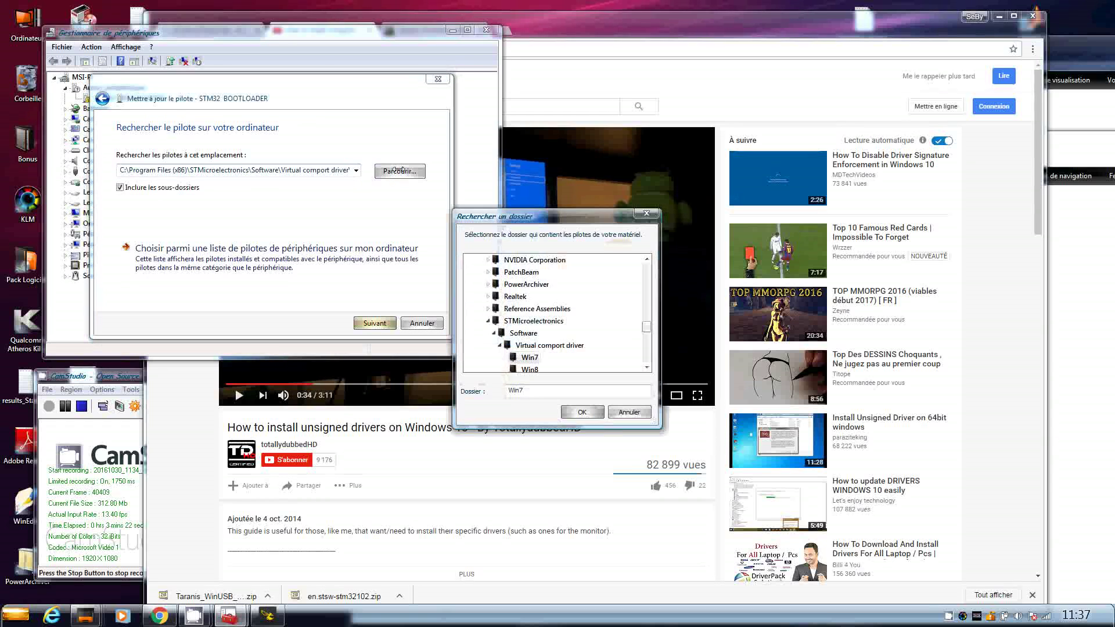
pyautogui.moveTo(645, 329); pyautogui.dragTo(648, 374)
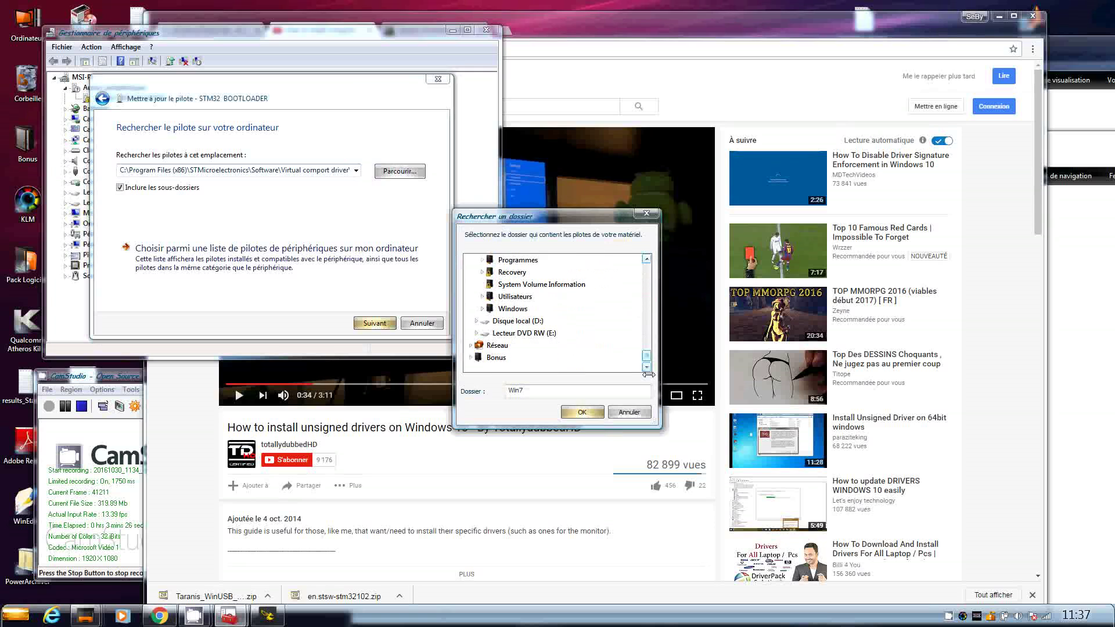
pyautogui.click(482, 296)
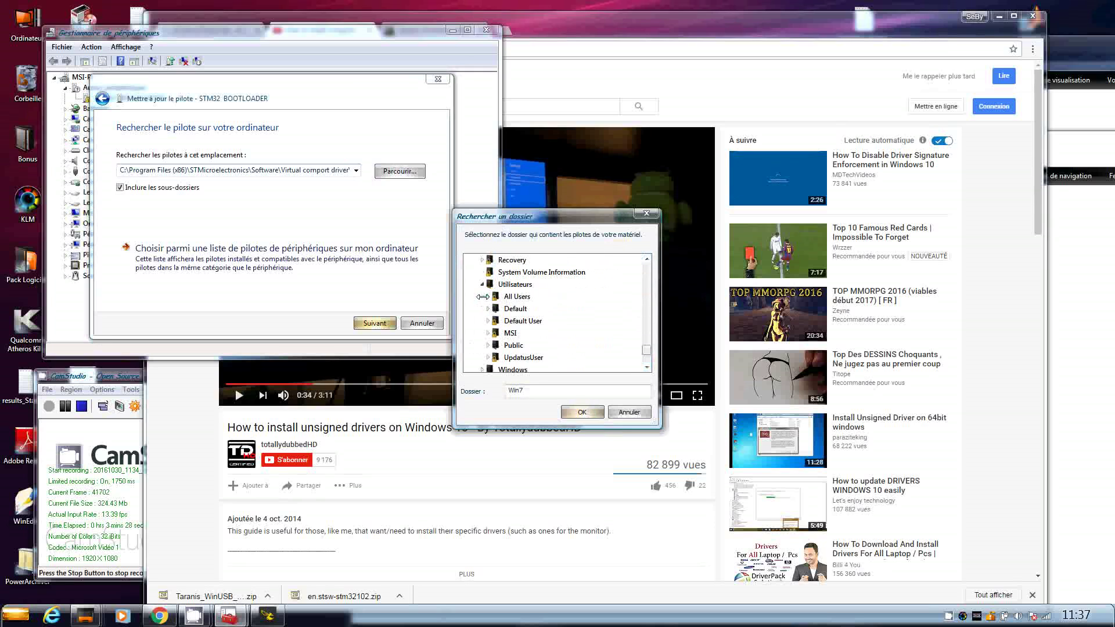
pyautogui.click(488, 333)
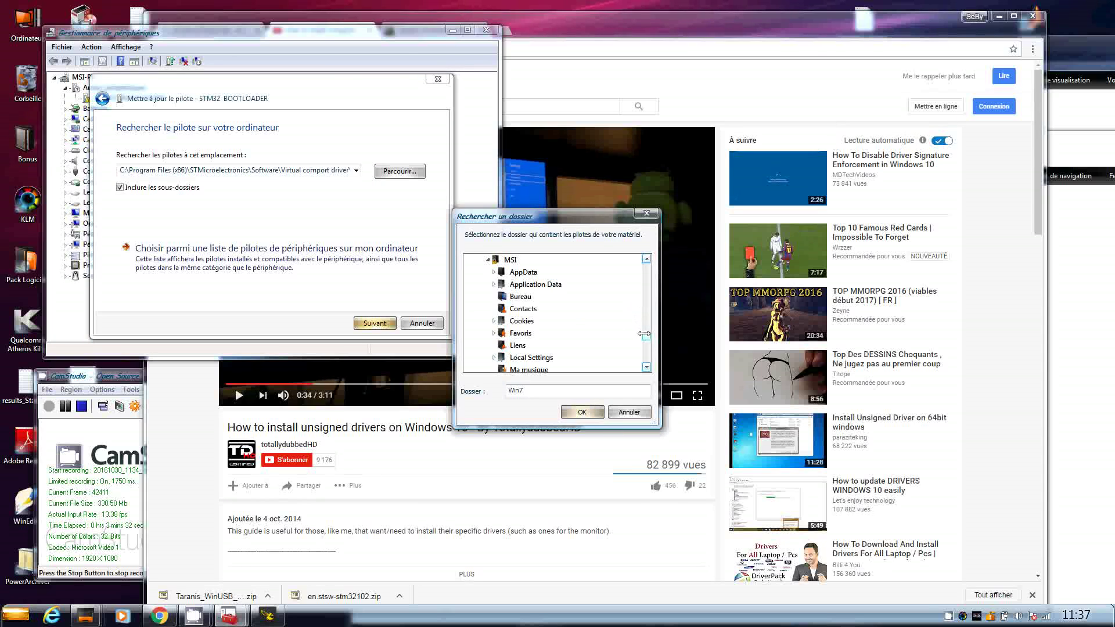
pyautogui.moveTo(645, 335); pyautogui.dragTo(645, 344)
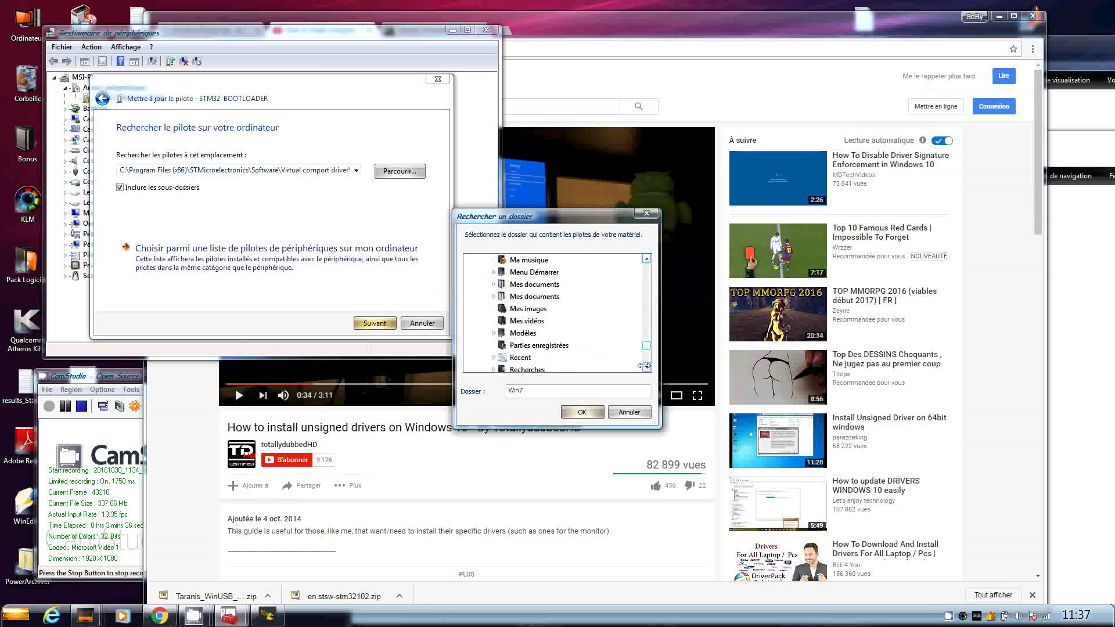
pyautogui.scroll(-2, 549, 346)
pyautogui.click(548, 346)
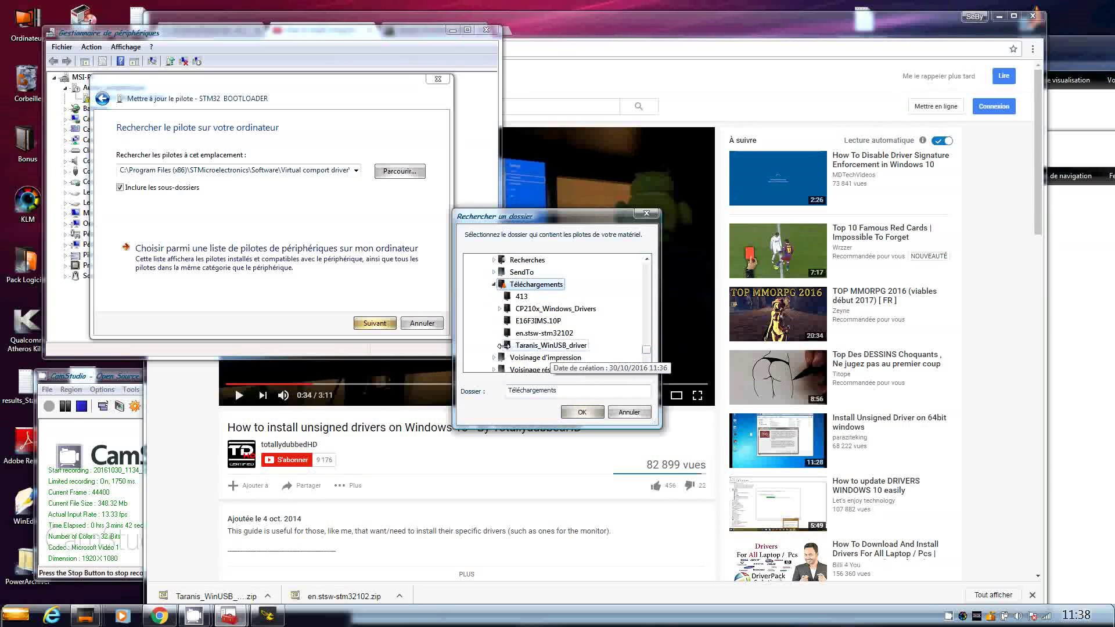
pyautogui.click(500, 345)
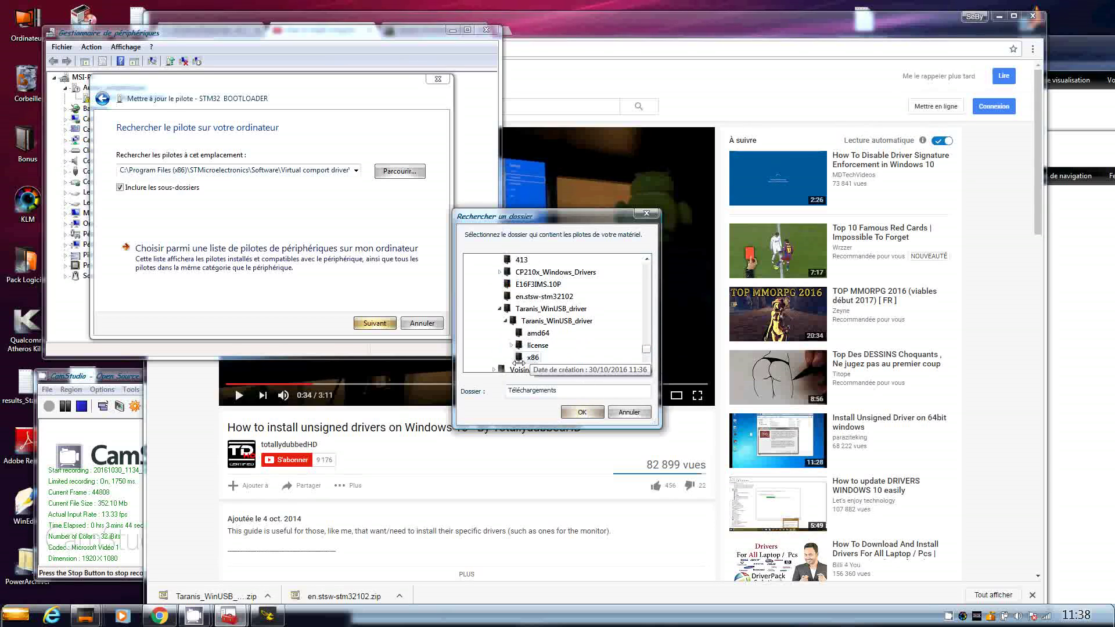
pyautogui.click(530, 334)
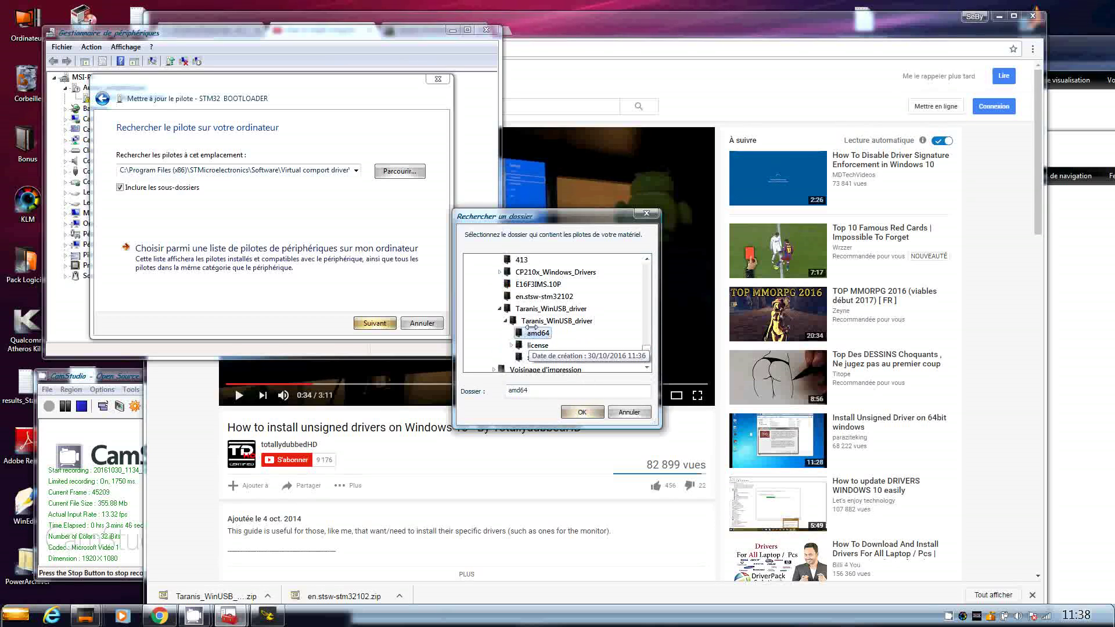
pyautogui.click(546, 320)
pyautogui.click(580, 412)
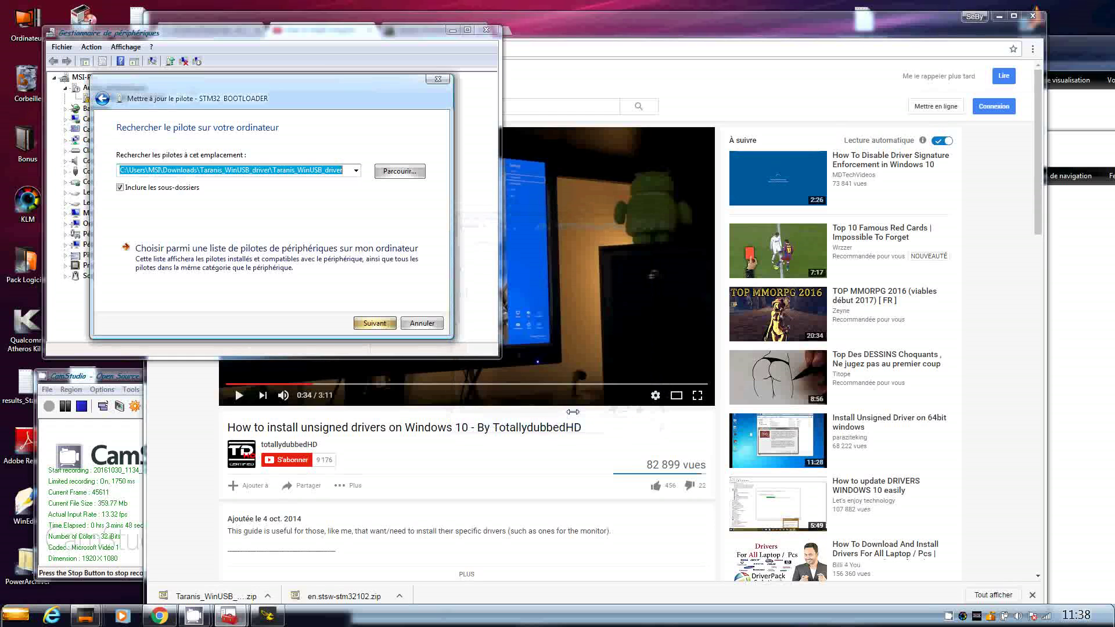
# - Install the unsigned WinUSB driver anyway and close the wizard when finished
pyautogui.click(372, 323)
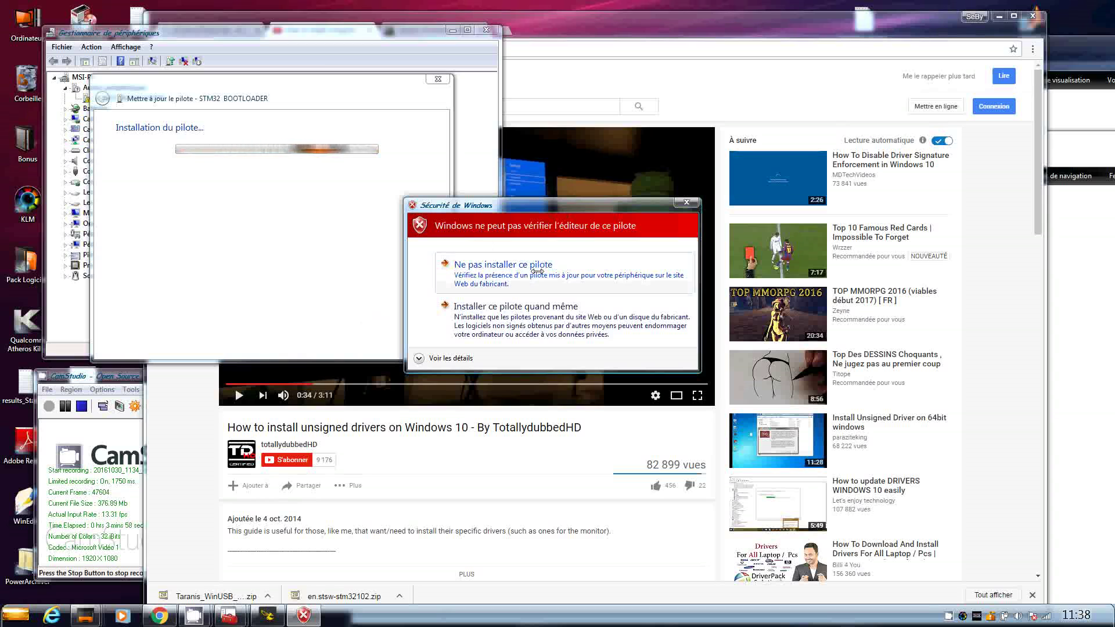
pyautogui.click(525, 316)
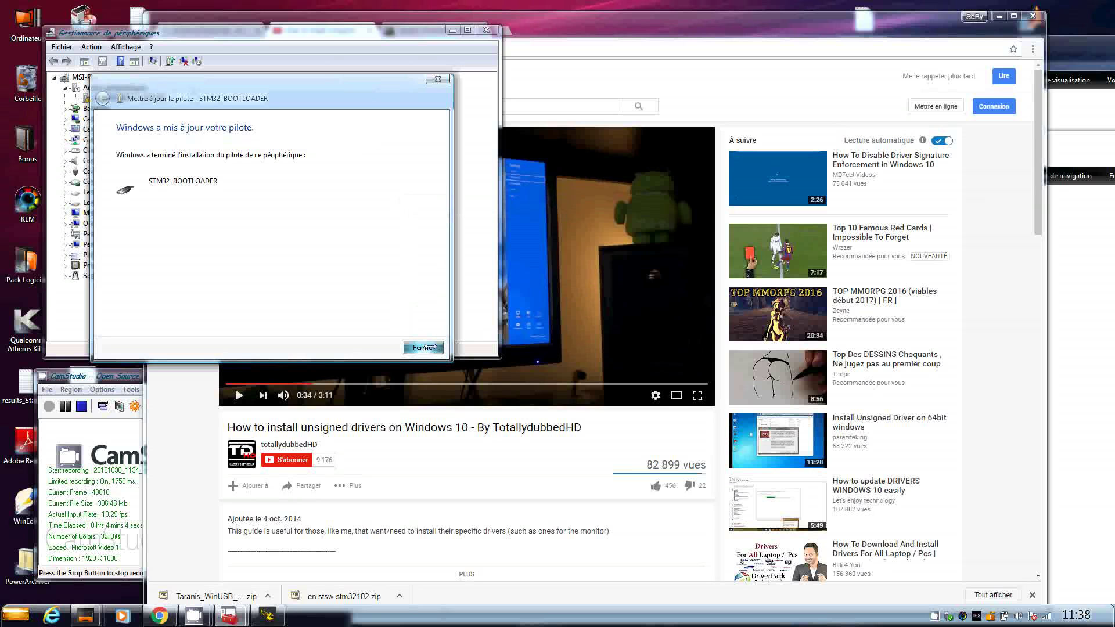
pyautogui.click(430, 346)
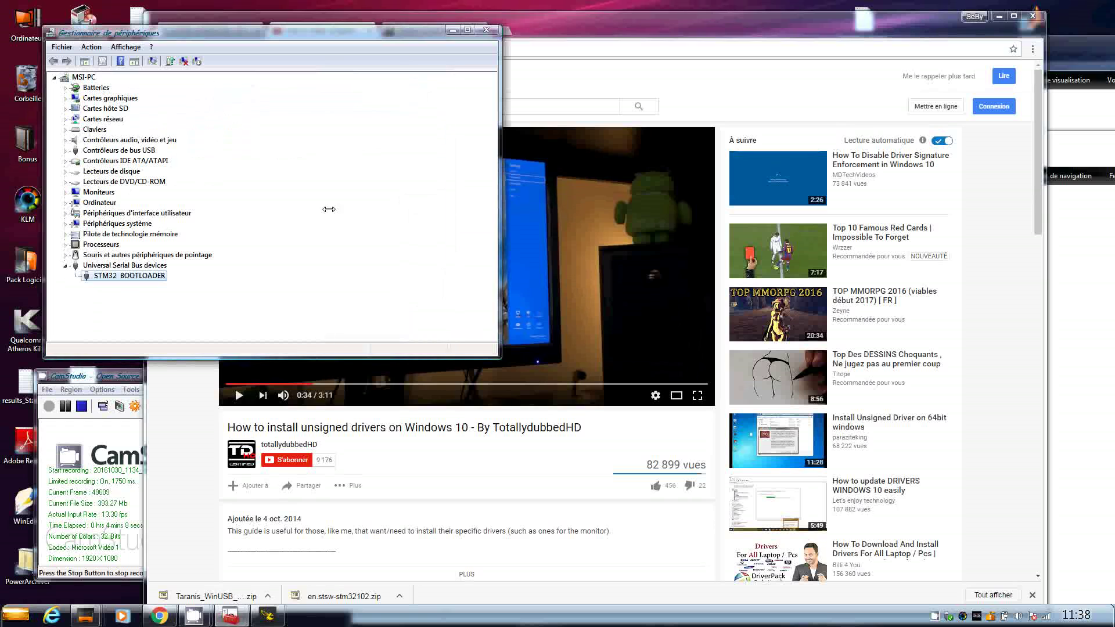
# - Try flashing the loaded firmware twice, which fails on the serial port, then close Betaflight
pyautogui.click(267, 615)
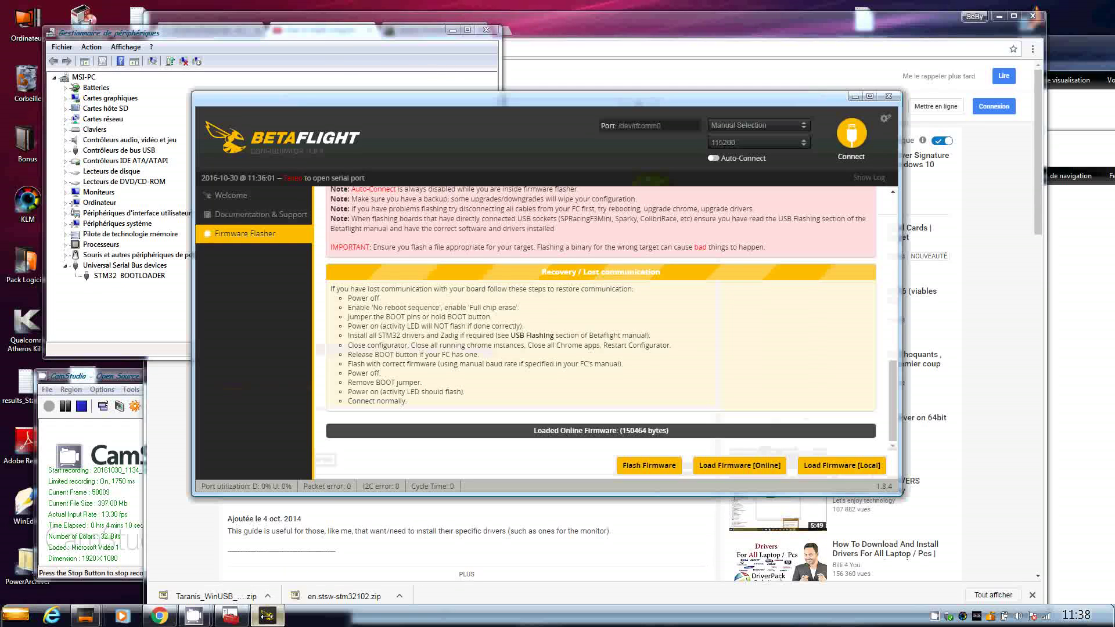
pyautogui.click(648, 469)
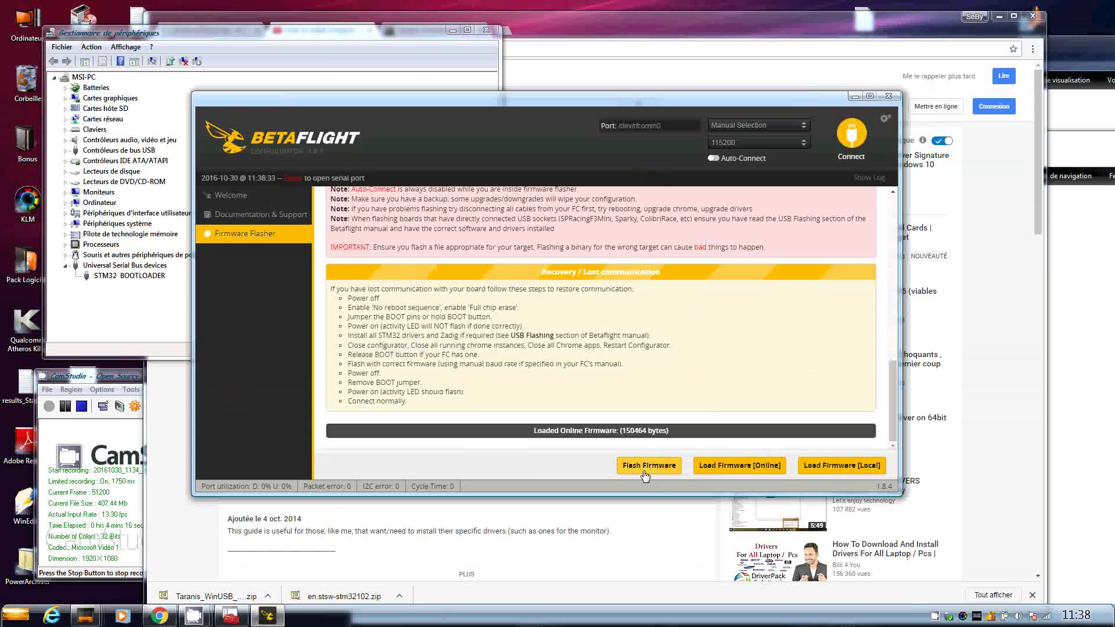
pyautogui.click(643, 468)
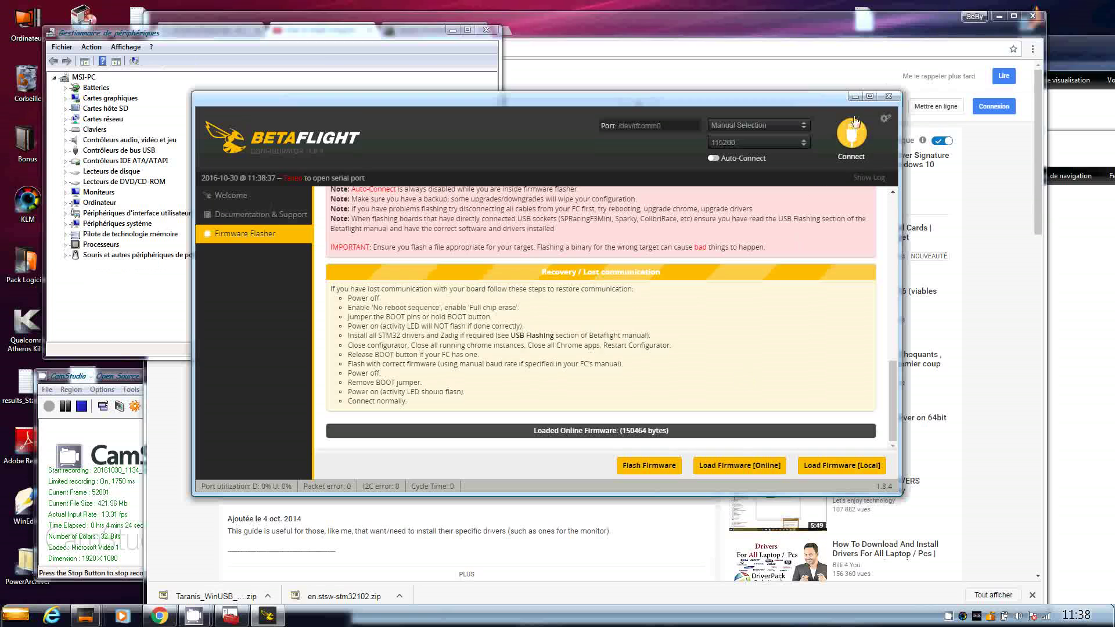
pyautogui.click(888, 95)
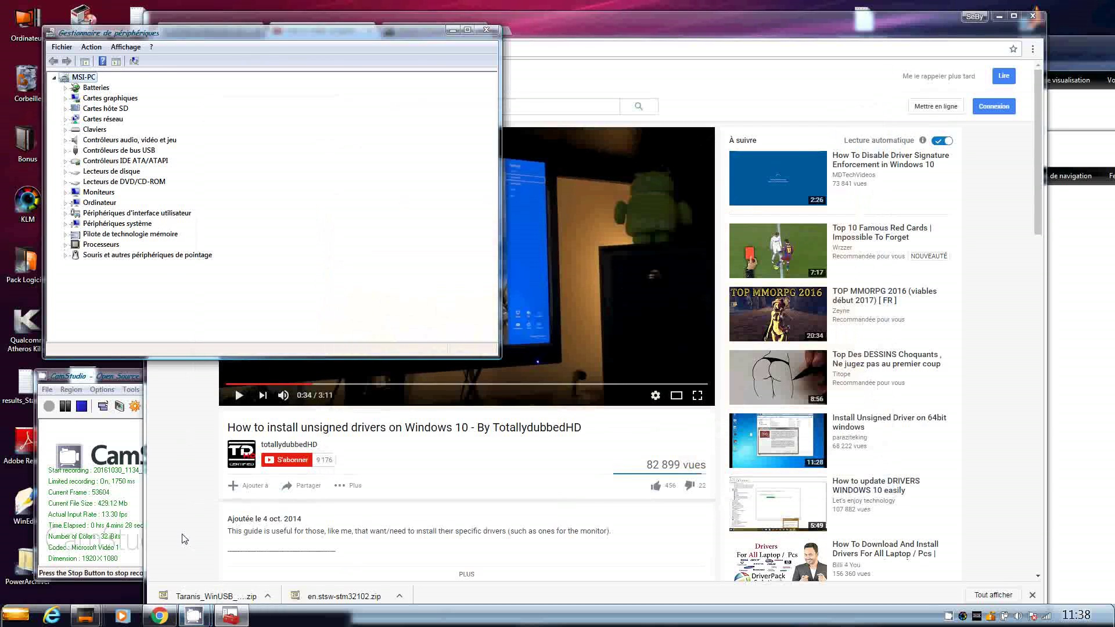
pyautogui.click(159, 615)
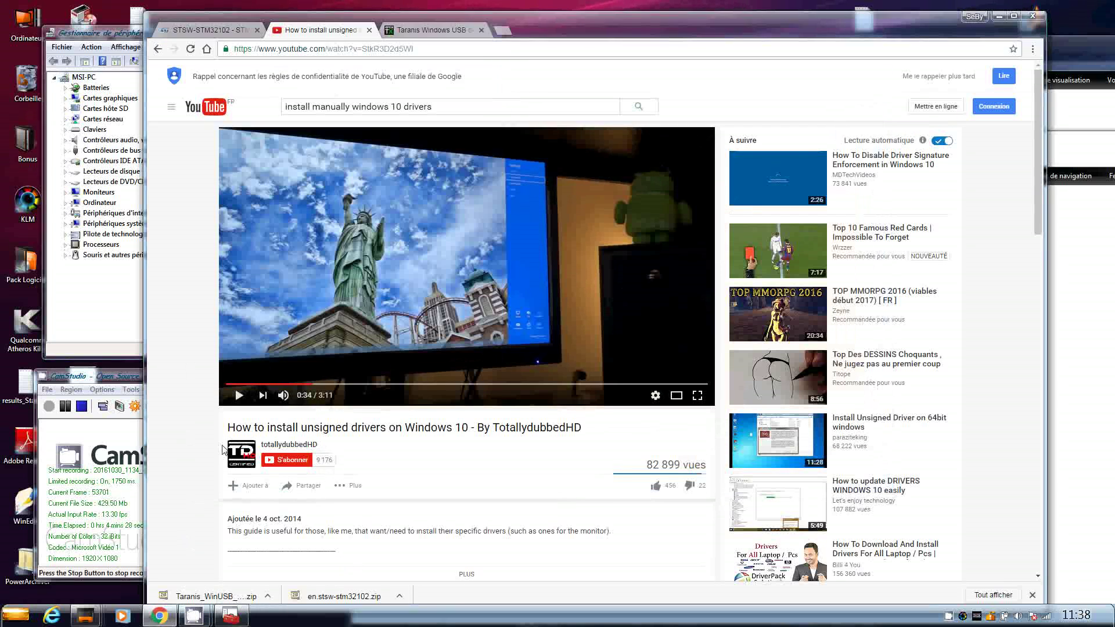
# - Relaunch Betaflight Configurator from Chrome's installed apps page
pyautogui.click(503, 30)
pyautogui.click(182, 72)
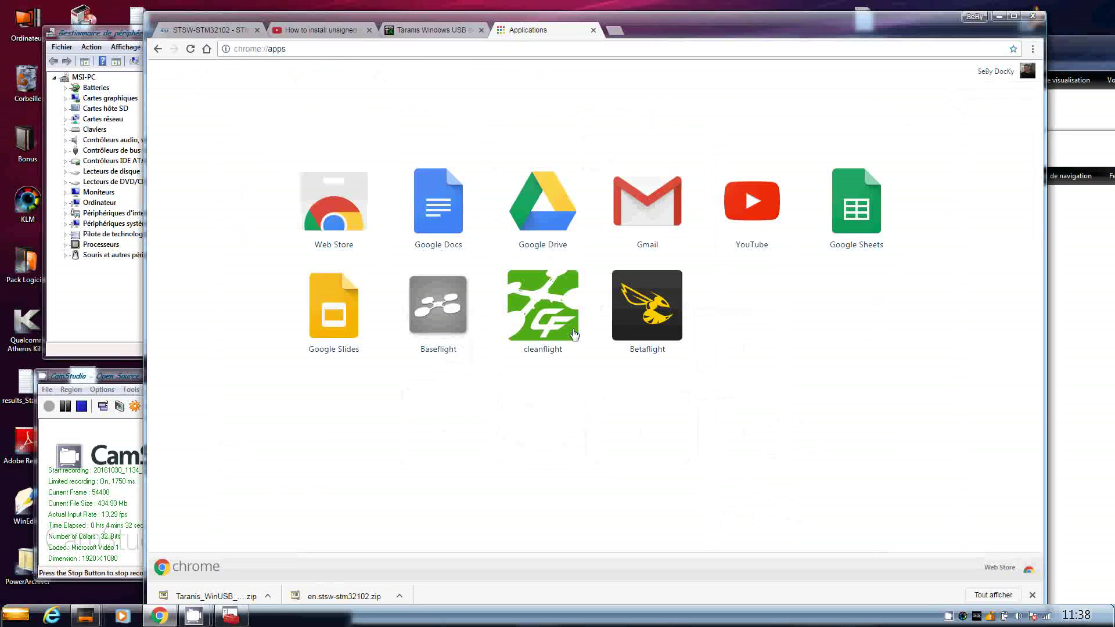
pyautogui.click(645, 307)
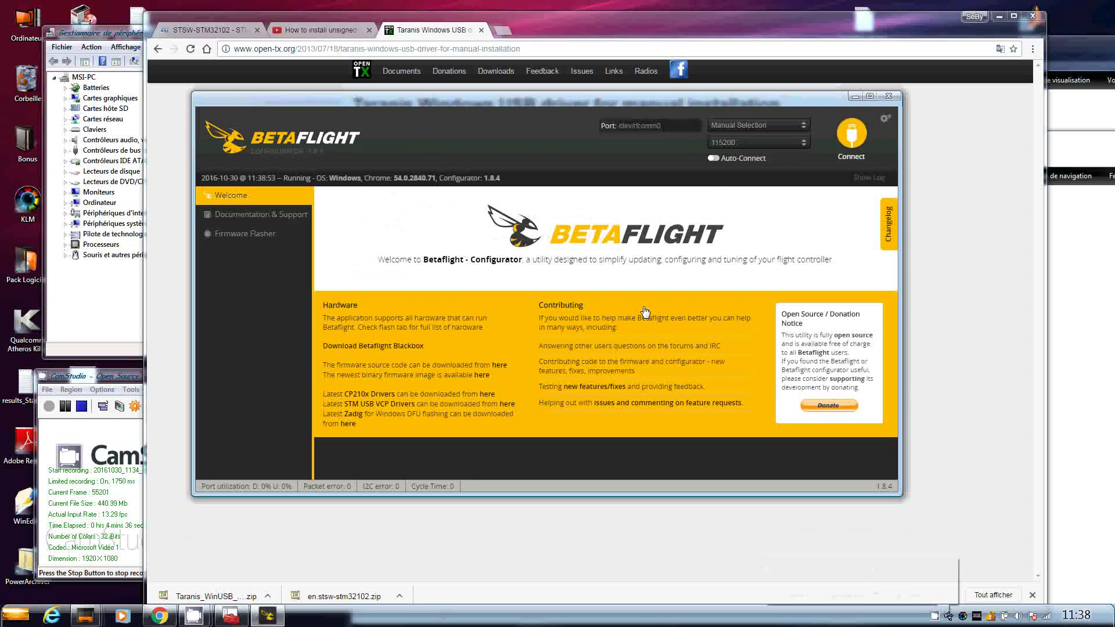
# - Flash the online 3.0.1 SPRACINGF3EVO firmware successfully, then connect to reach the Setup tab
pyautogui.click(245, 233)
pyautogui.click(397, 231)
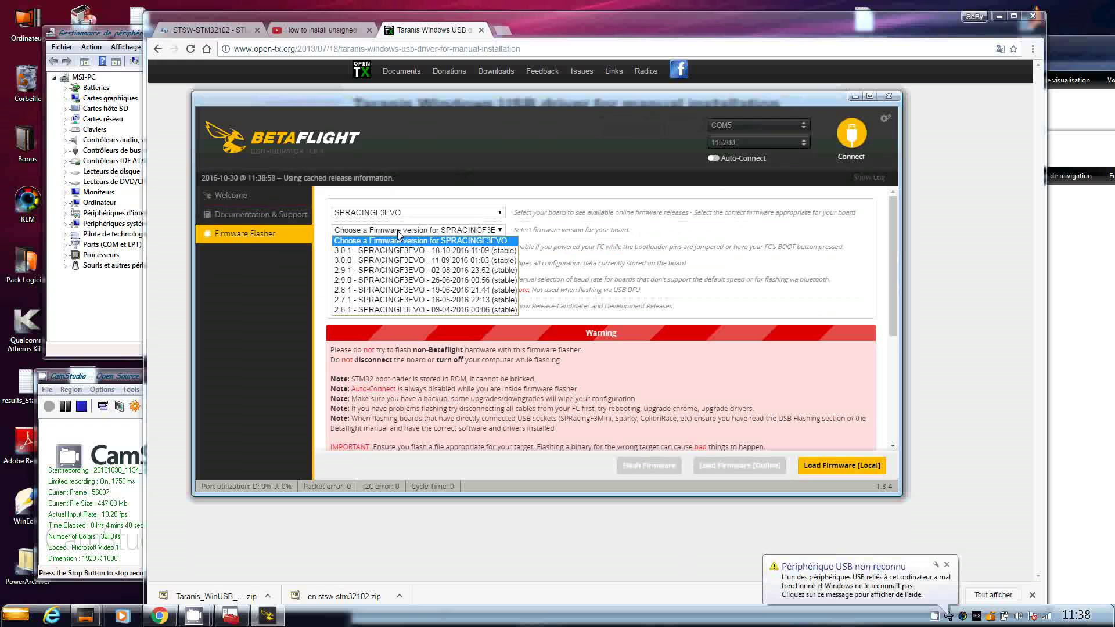
pyautogui.click(397, 254)
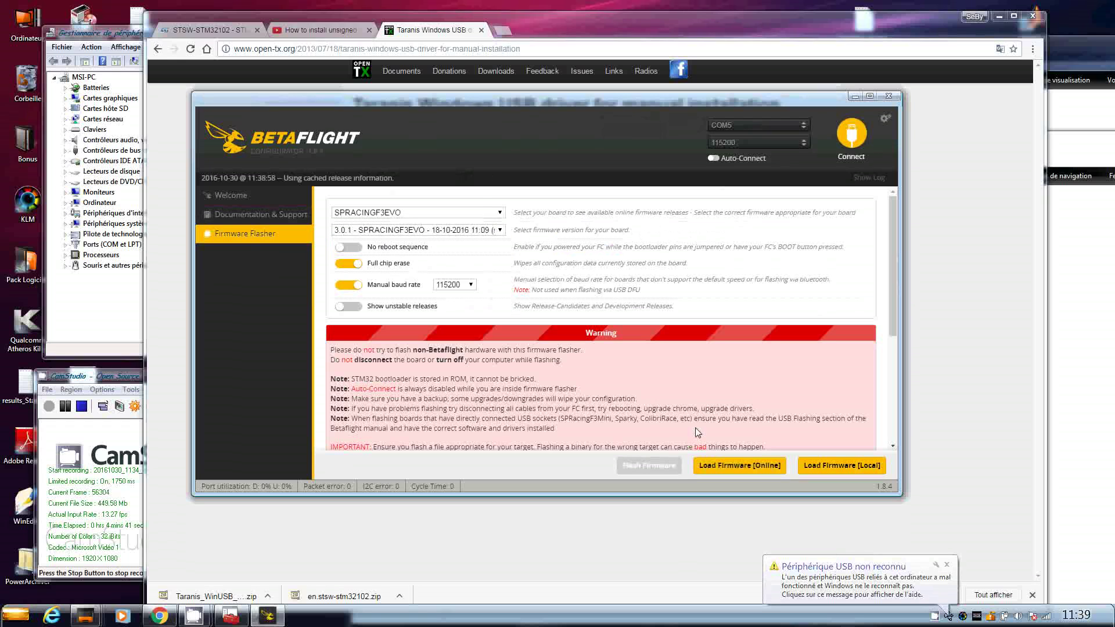
pyautogui.click(723, 465)
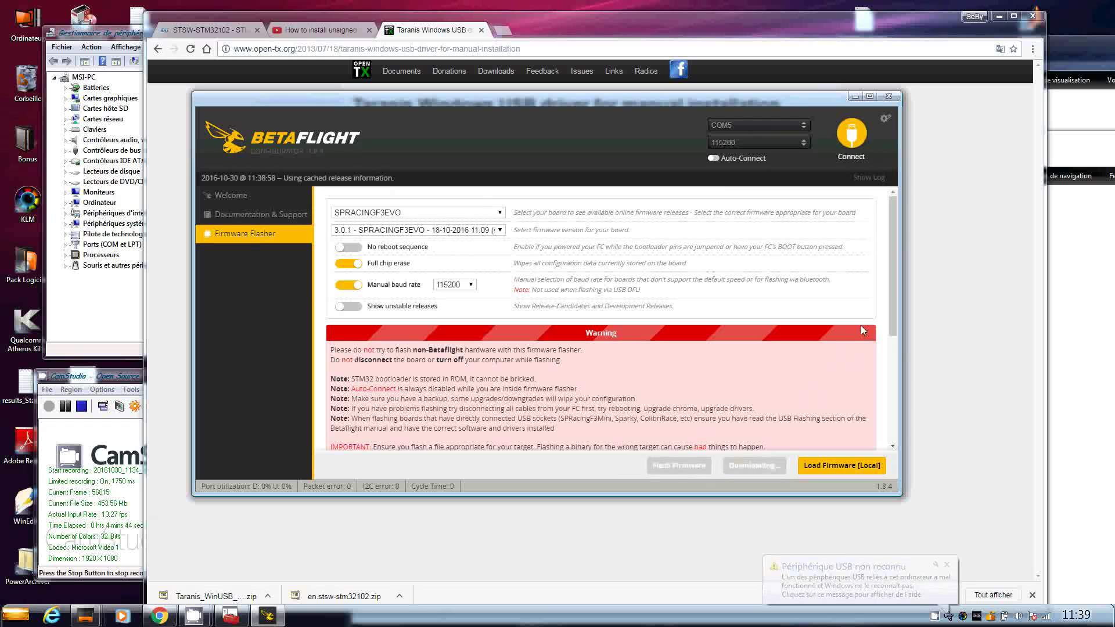
pyautogui.click(648, 466)
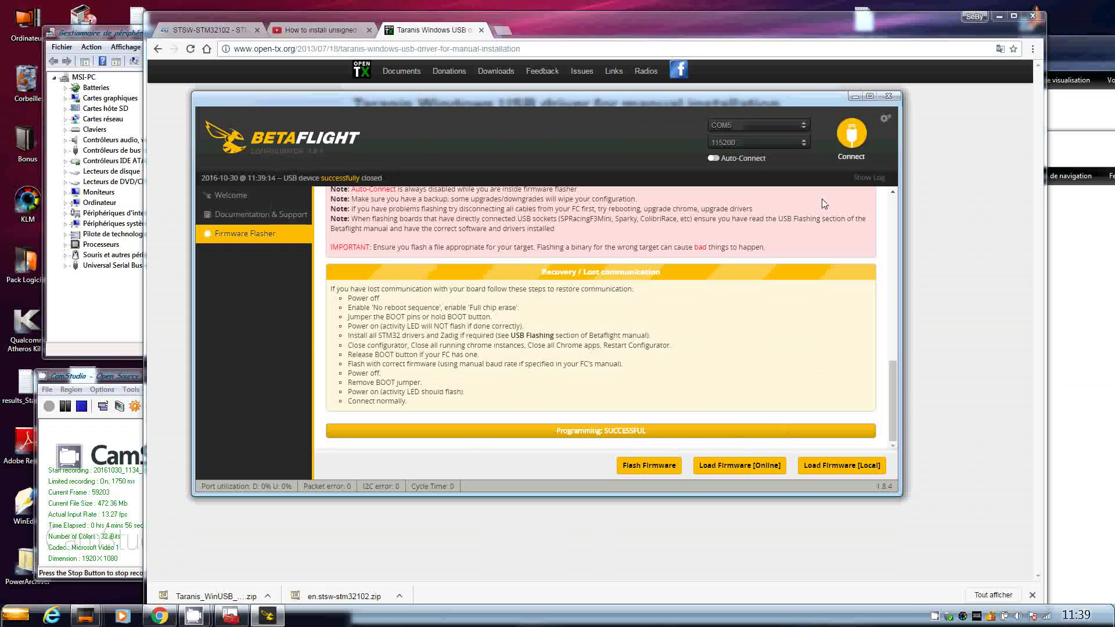
pyautogui.click(850, 137)
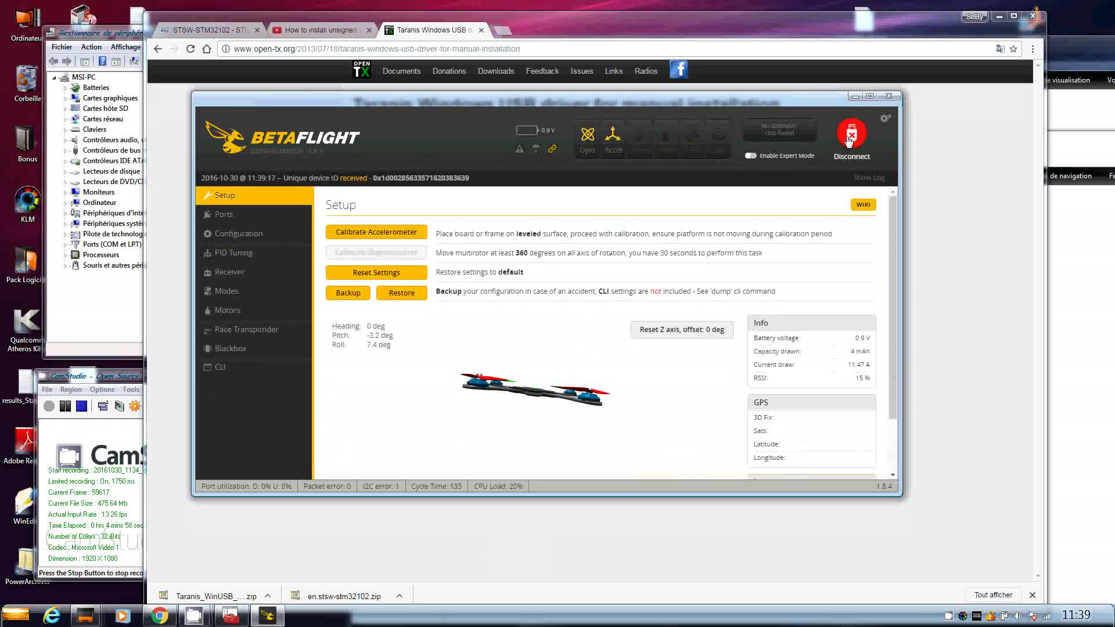